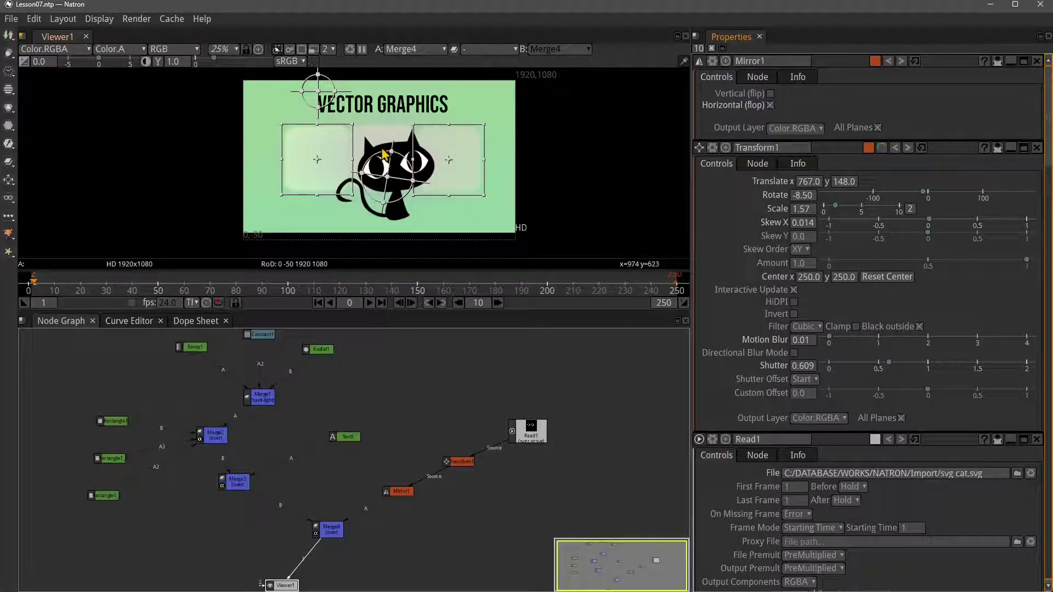
Ease the cat's Transform1 rotation from -8.50 to -6.855 and select Transform1
mouse_move(408, 167)
mouse_down()
mouse_move(406, 186)
mouse_move(416, 182)
mouse_up()
scroll(445, 514, up, 4)
click(483, 428)
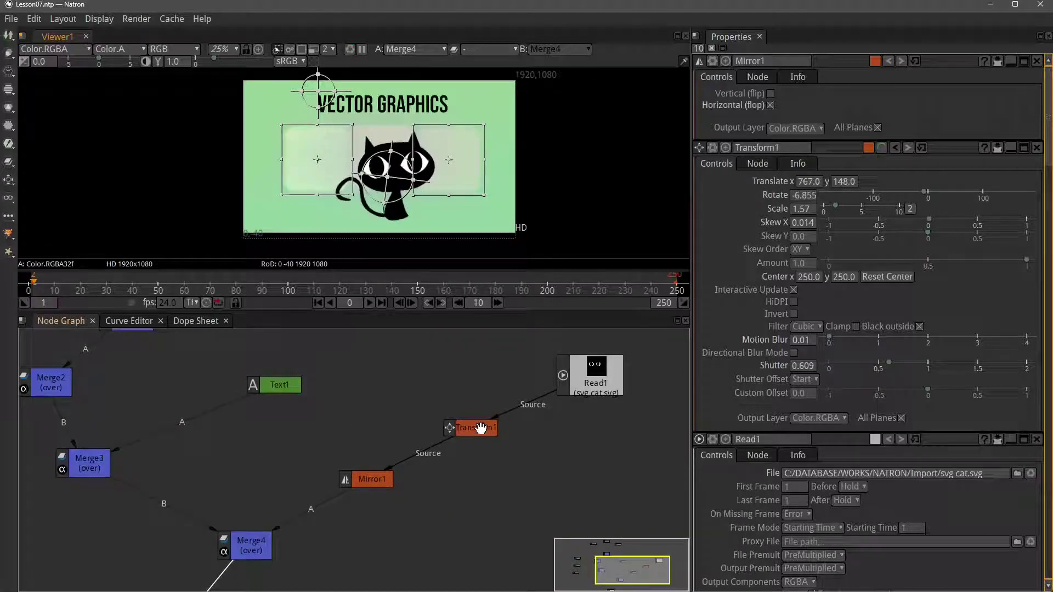
Pan the Node Graph, select the Mirror1 node, then clear the selection
drag(424, 437, 480, 411)
click(418, 456)
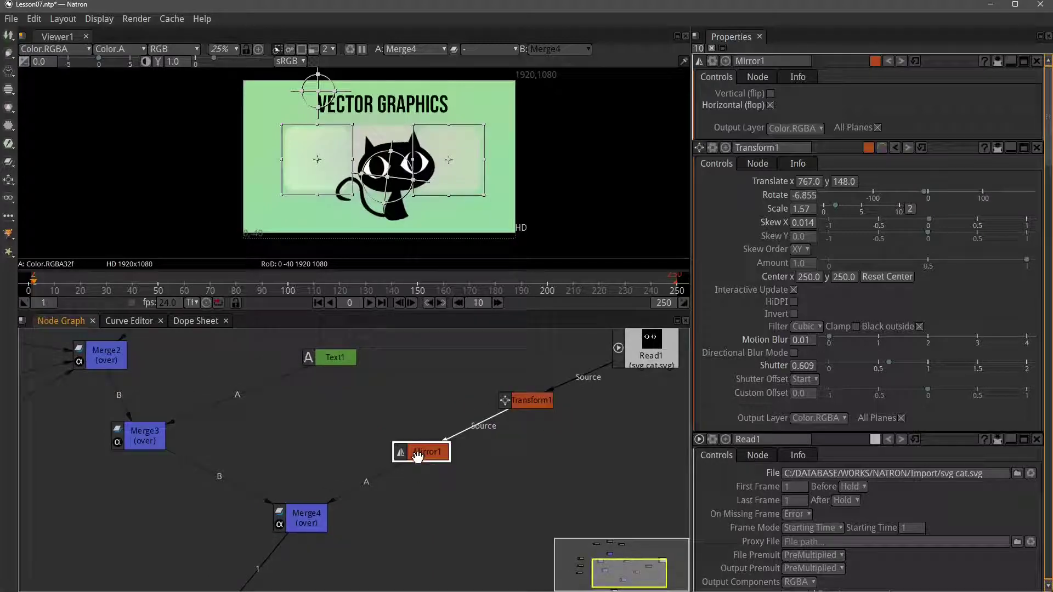
scroll(503, 504, down, 5)
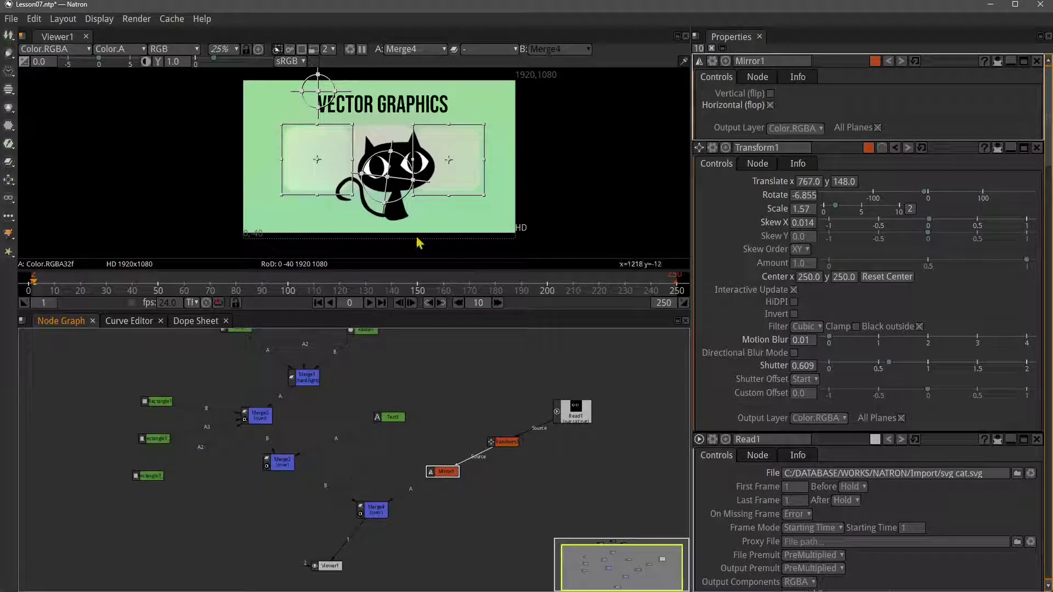
click(387, 113)
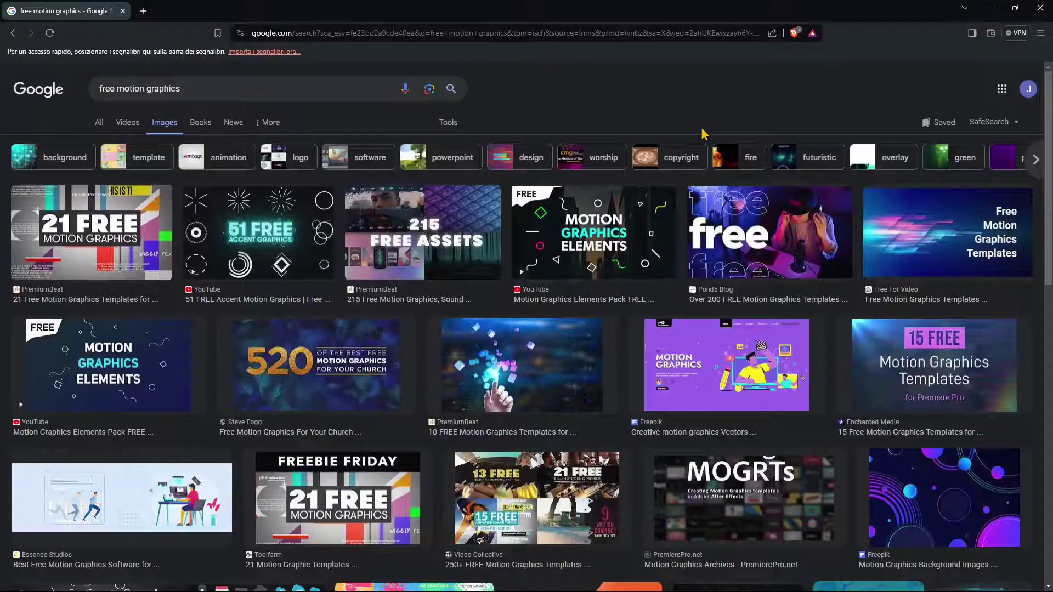
scroll(541, 355, down, 4)
scroll(542, 354, down, 7)
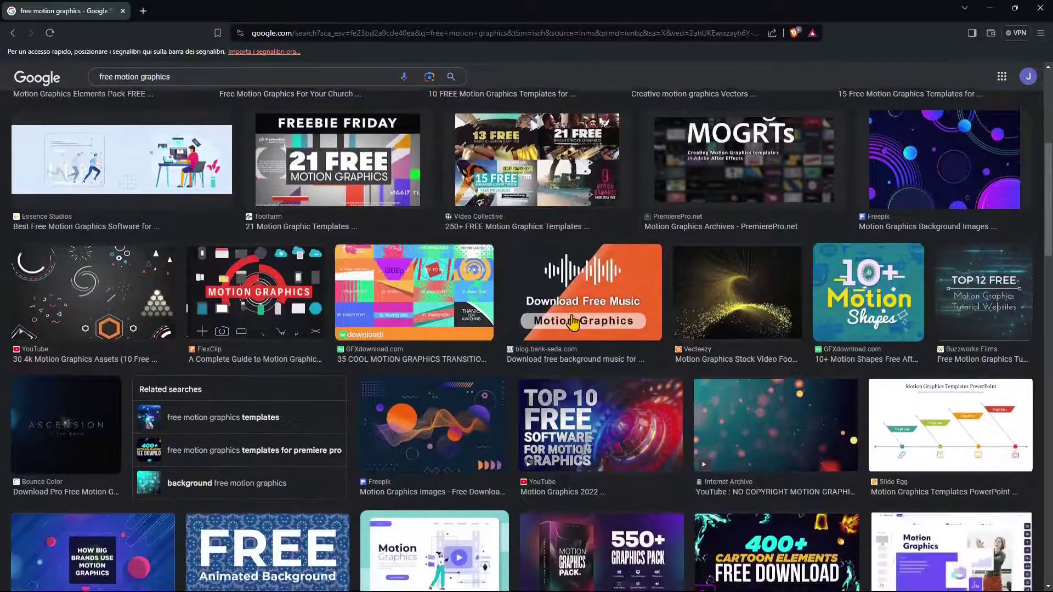
scroll(712, 362, down, 10)
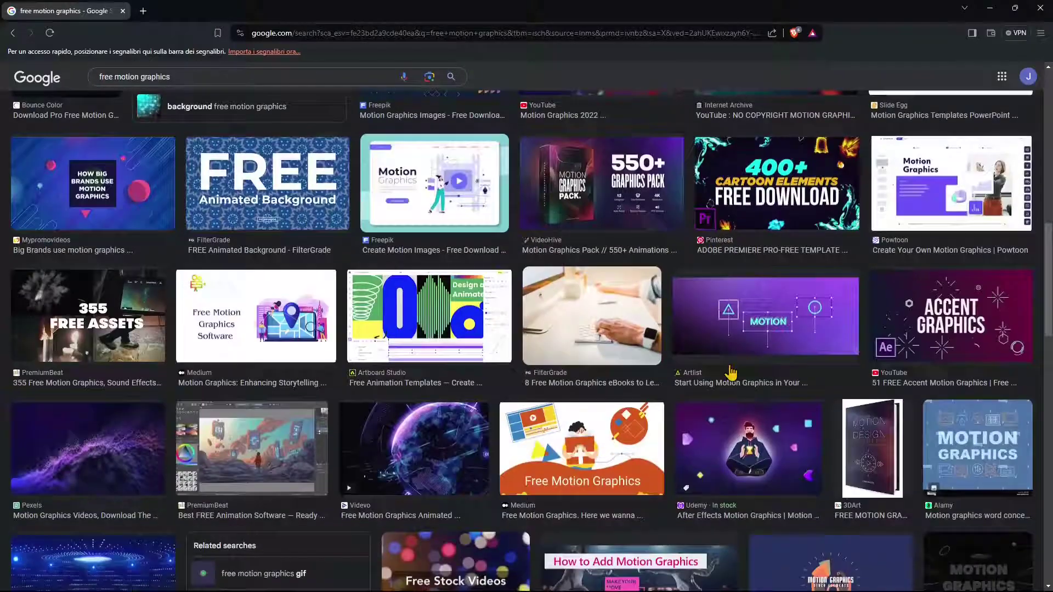
scroll(729, 382, down, 4)
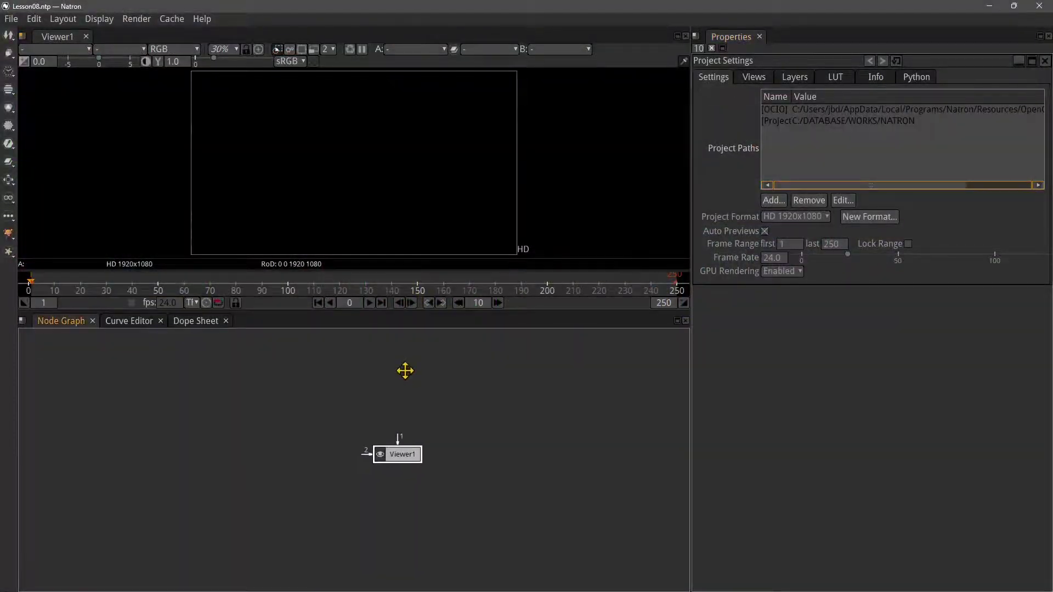
drag(405, 371, 371, 372)
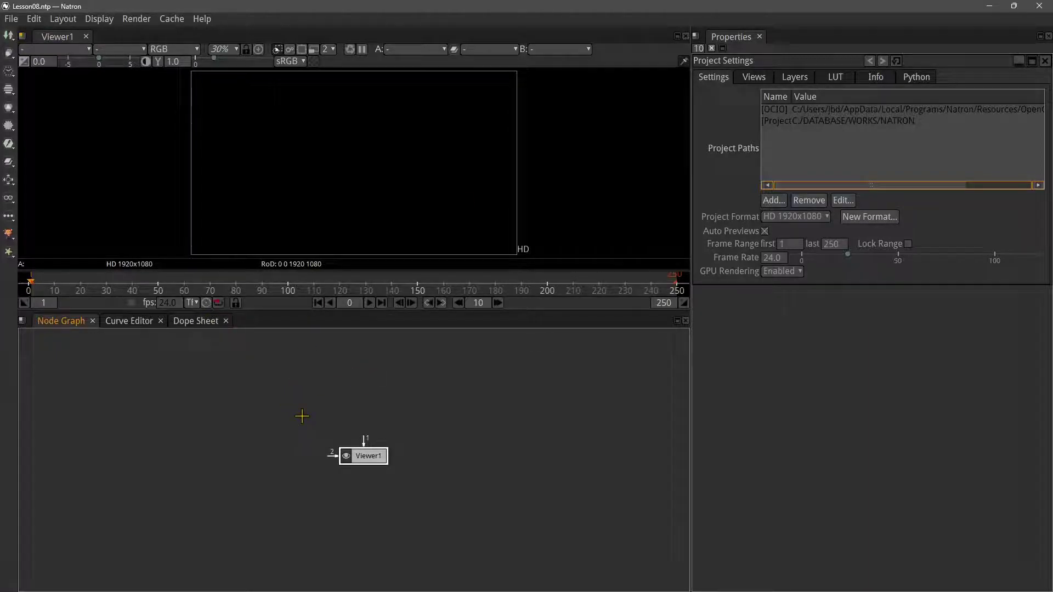
Add a Noise node through the node search and move it left
key(Tab)
text(noise)
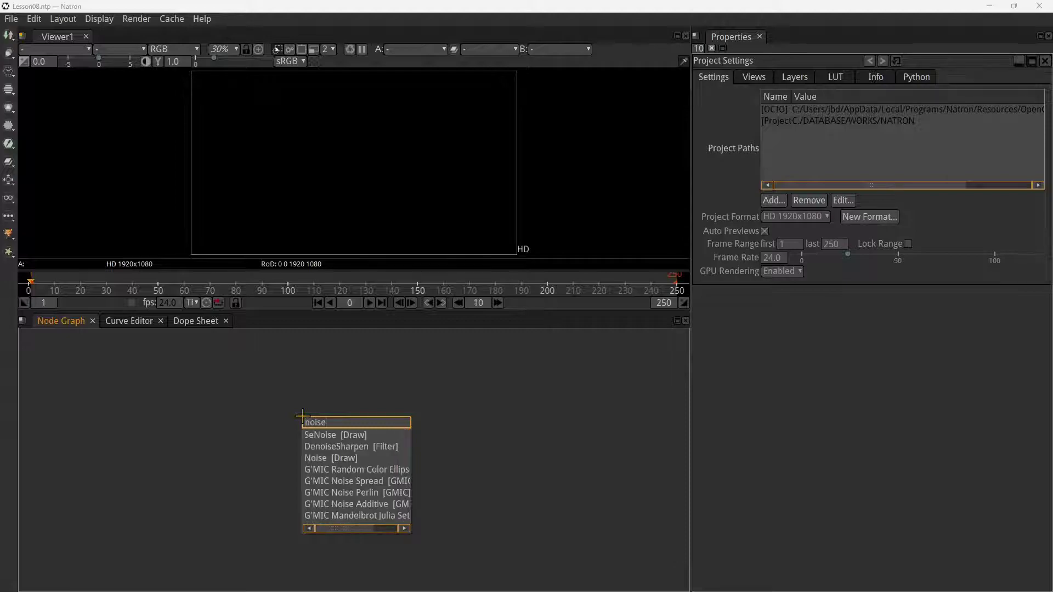
click(324, 459)
drag(362, 430, 294, 423)
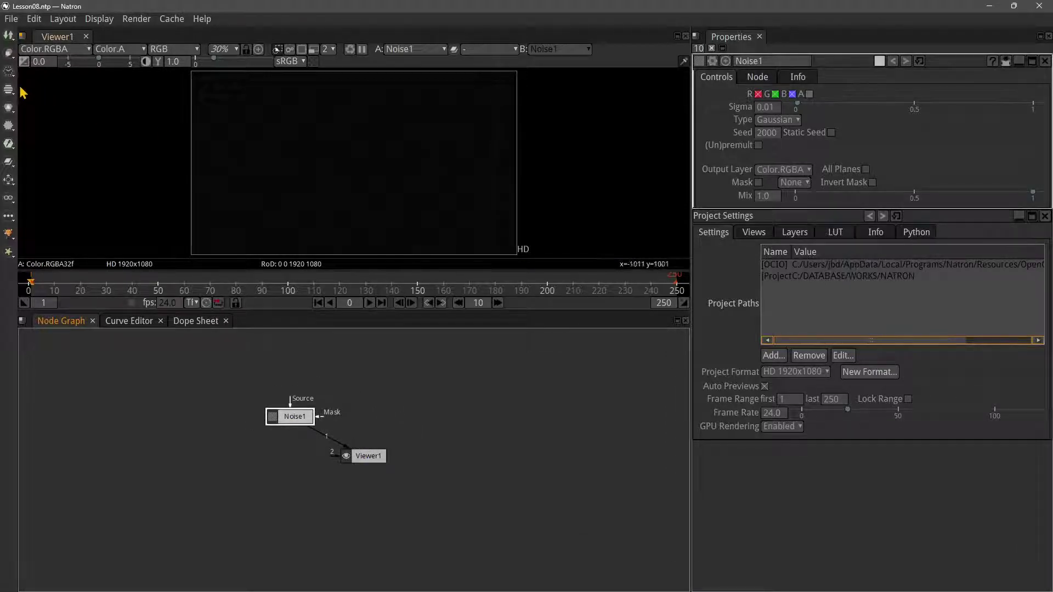
Browse the Image generator list without adding anything, then reposition Noise1 up and left
click(9, 54)
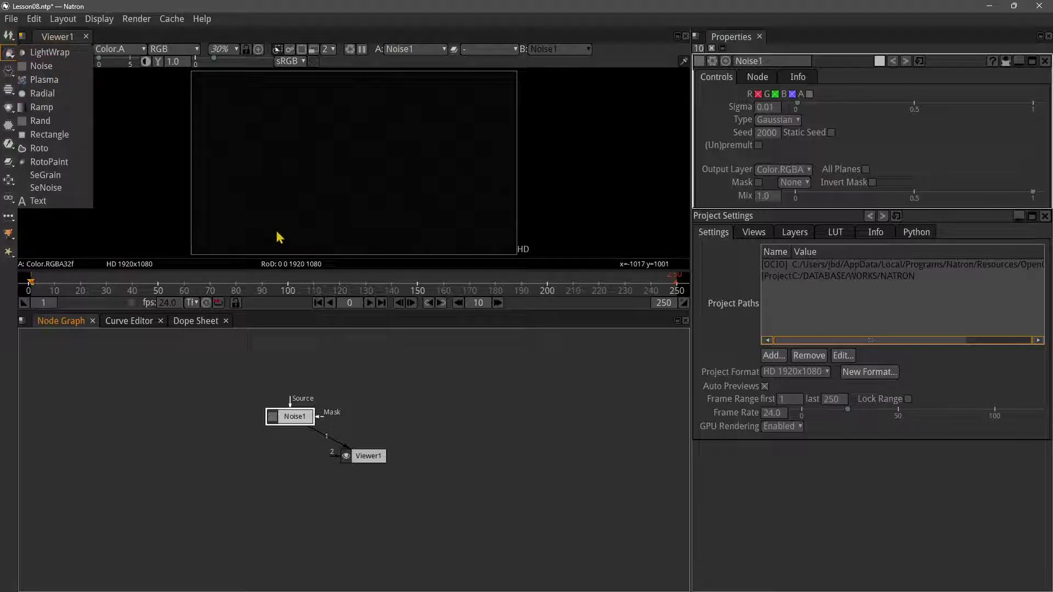
click(355, 183)
scroll(355, 179, up, 6)
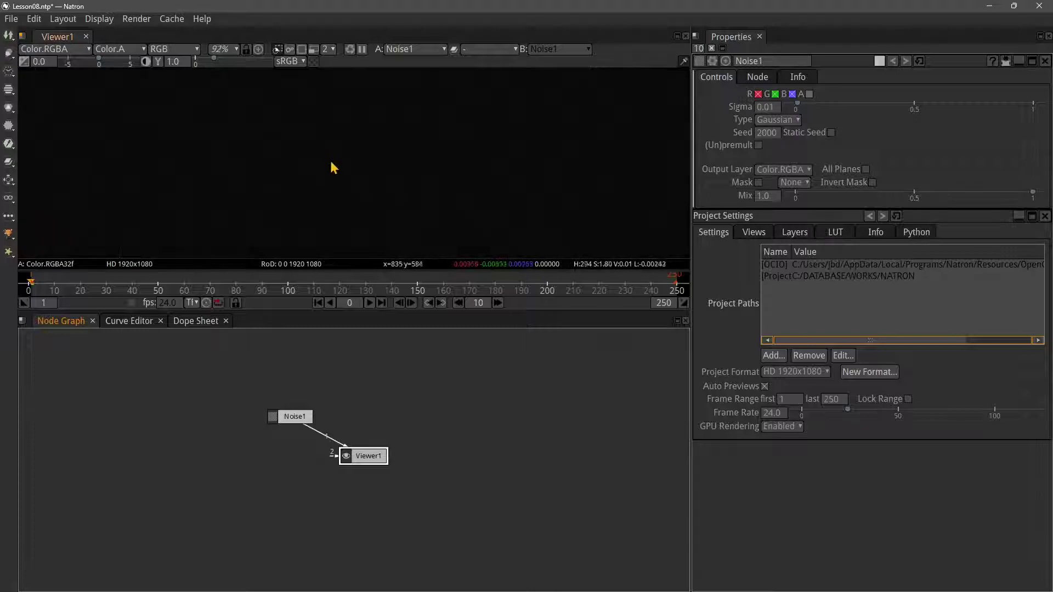
scroll(327, 178, up, 6)
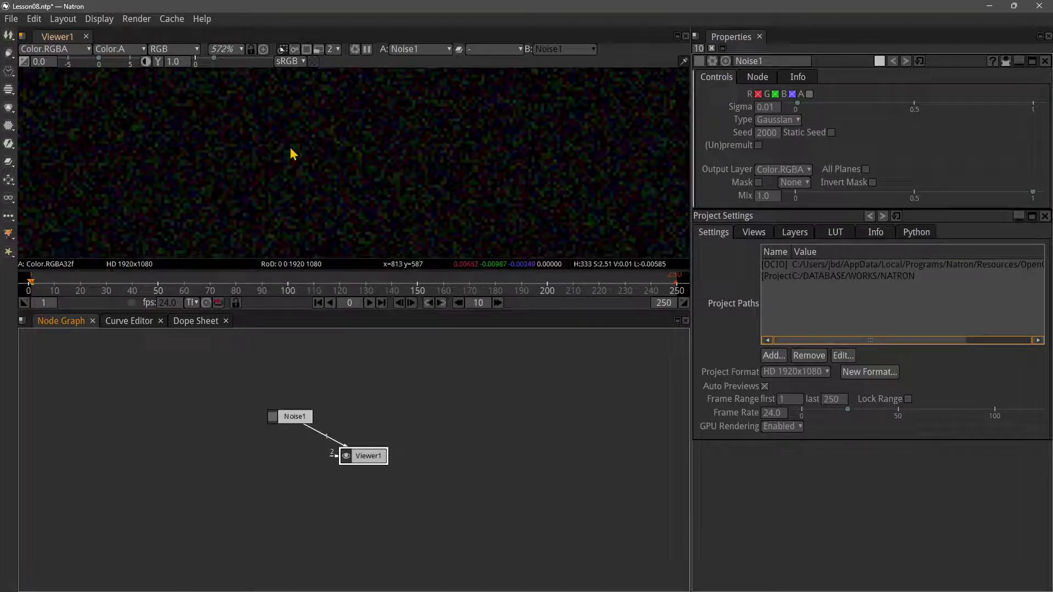
scroll(387, 165, down, 8)
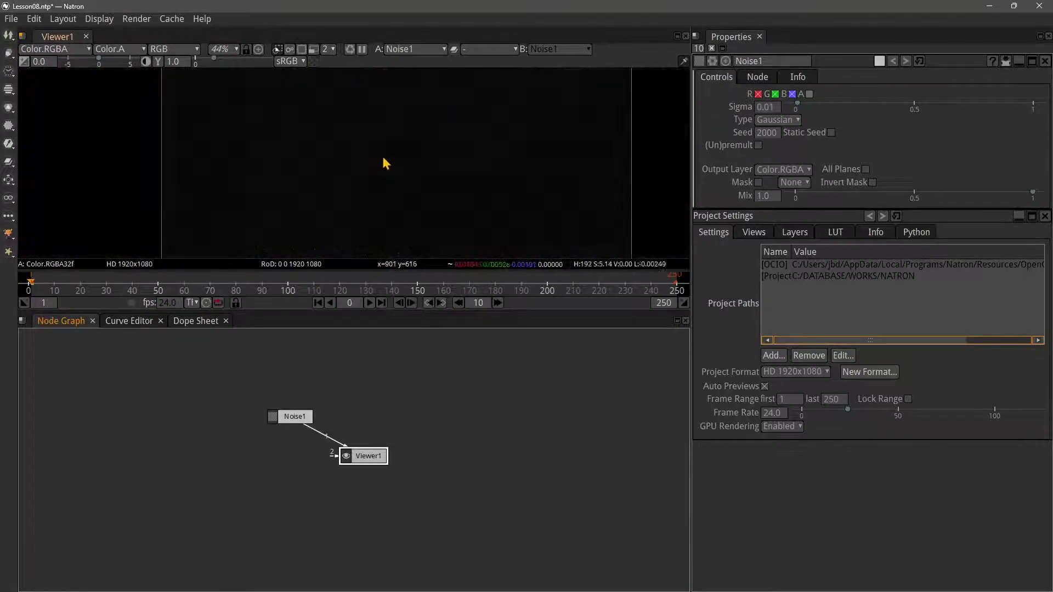
scroll(383, 188, up, 2)
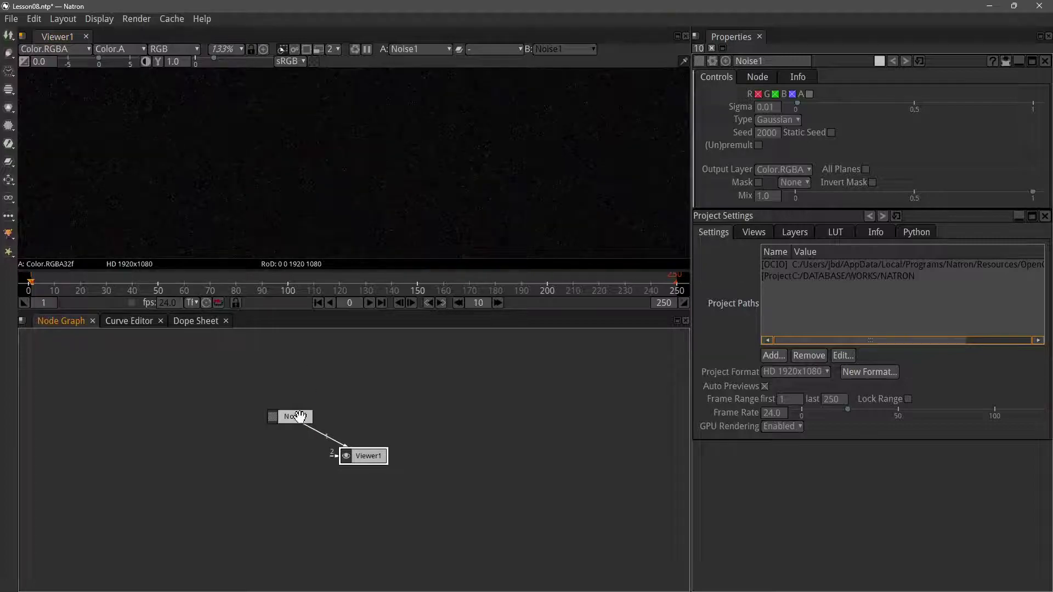
drag(300, 417, 259, 408)
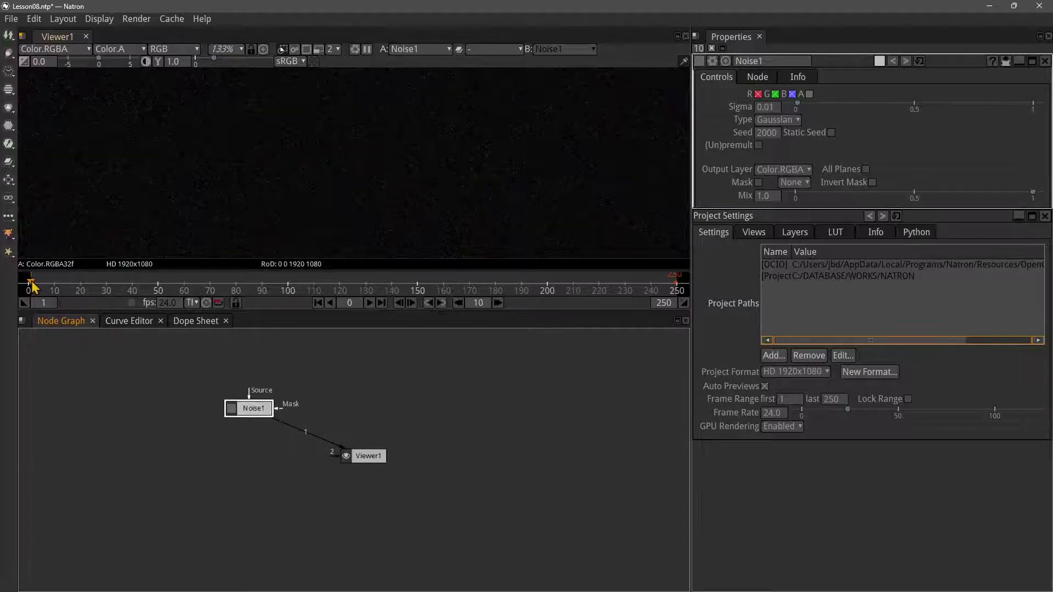
Play the Noise1 grain animation, stop, rewind to frame 1, and play again
click(369, 303)
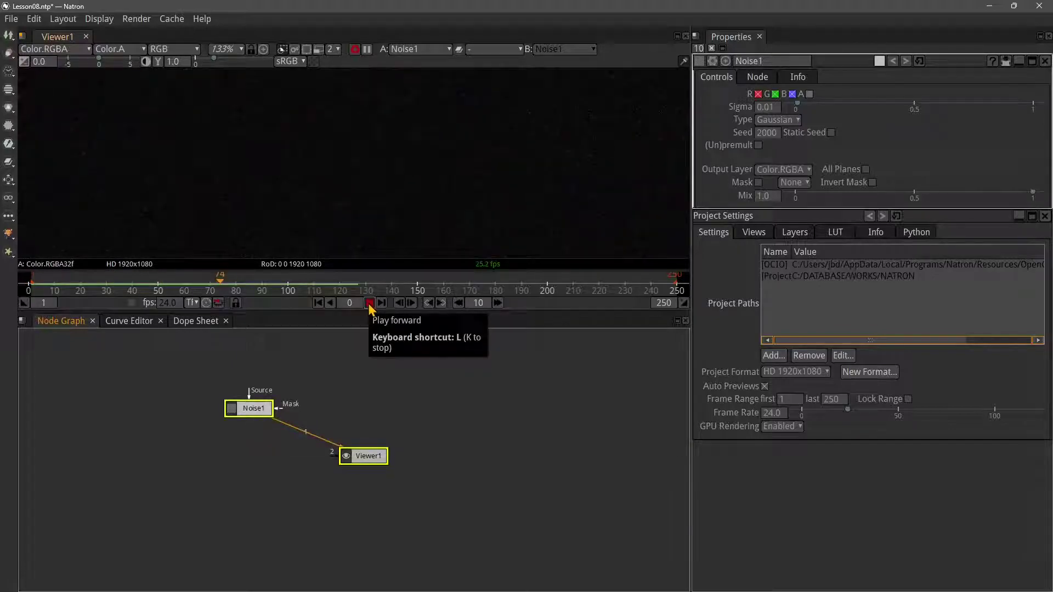
click(369, 303)
drag(254, 286, 31, 286)
scroll(353, 207, down, 2)
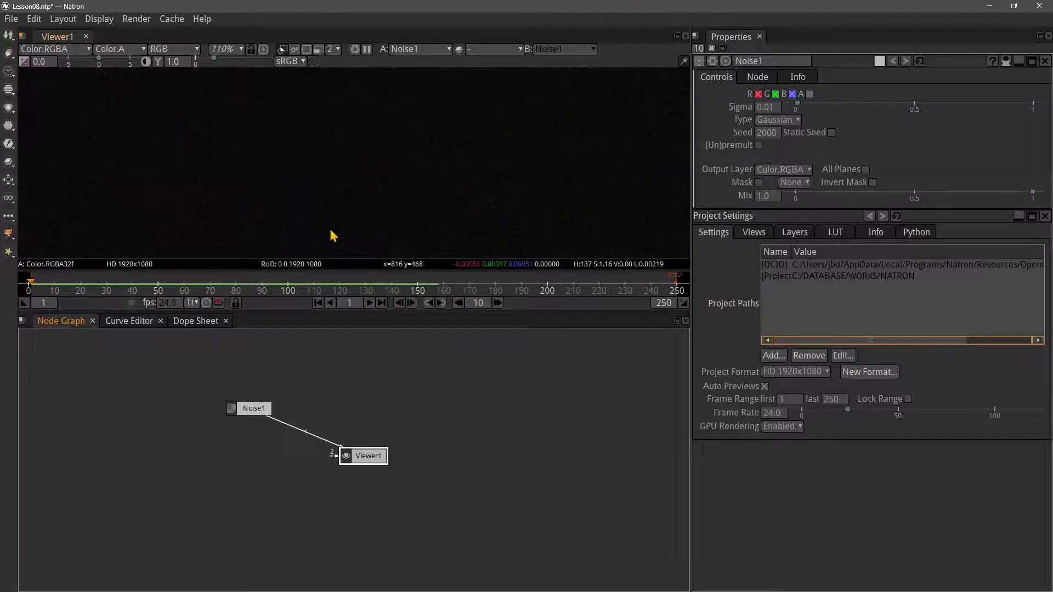
scroll(353, 186, down, 10)
scroll(362, 175, up, 2)
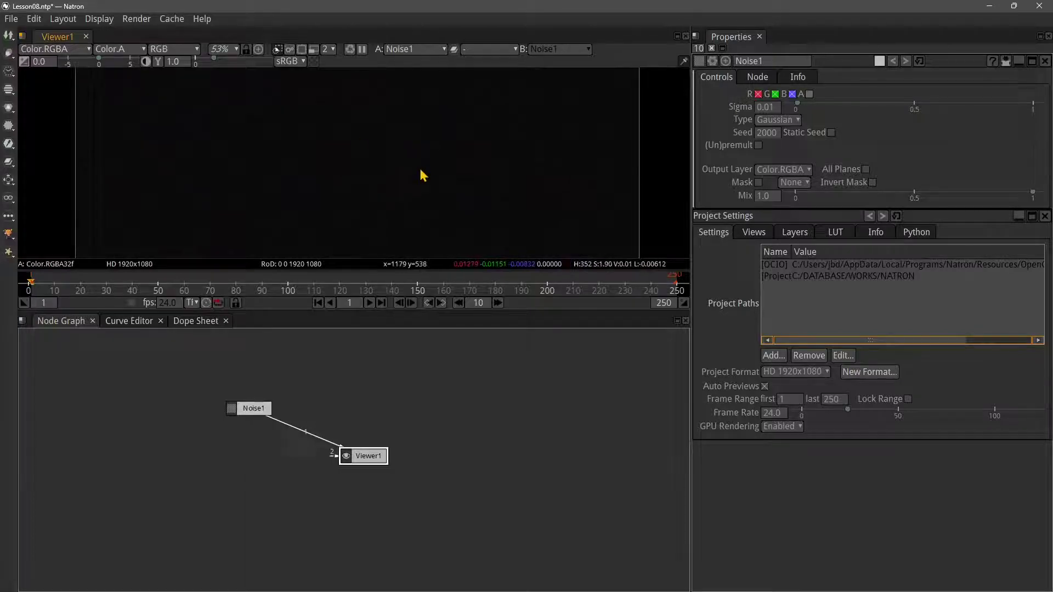
scroll(329, 203, up, 10)
scroll(332, 210, up, 8)
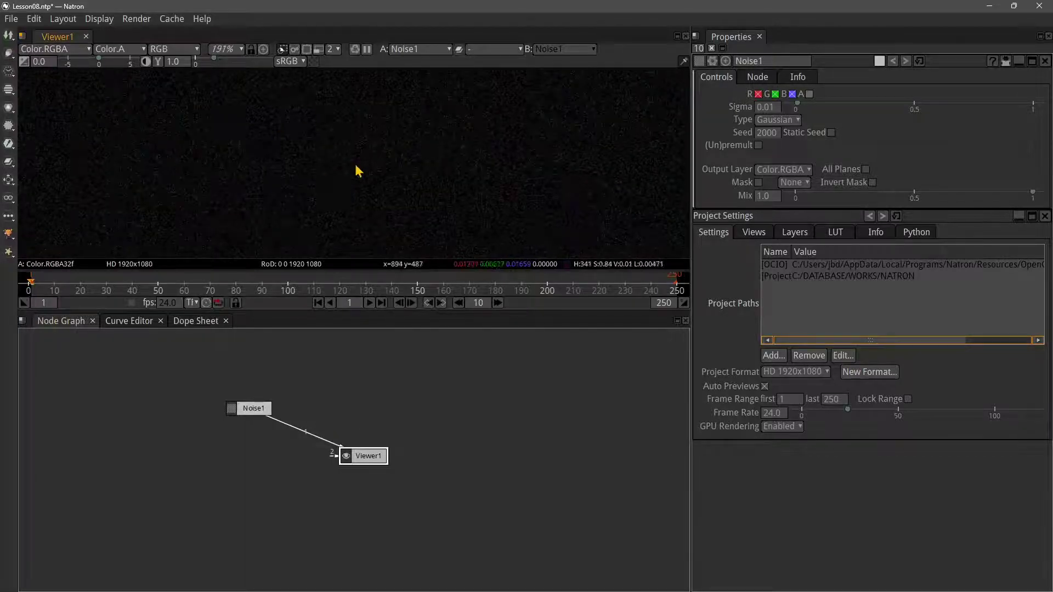
click(369, 303)
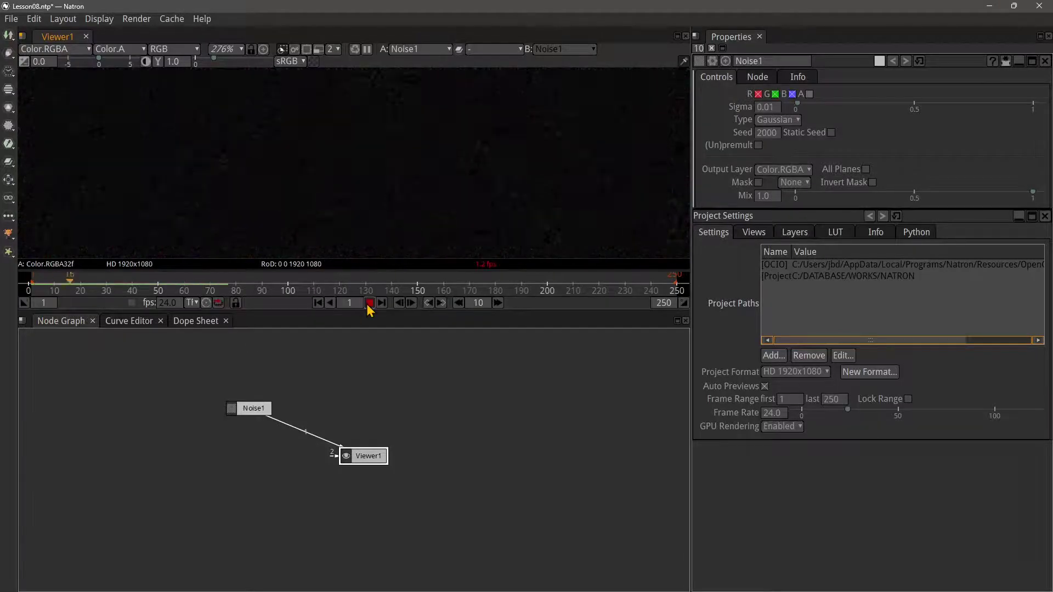
Keep Noise1's seed at 2000, enable Static Seed, and play back to confirm still grain
click(370, 303)
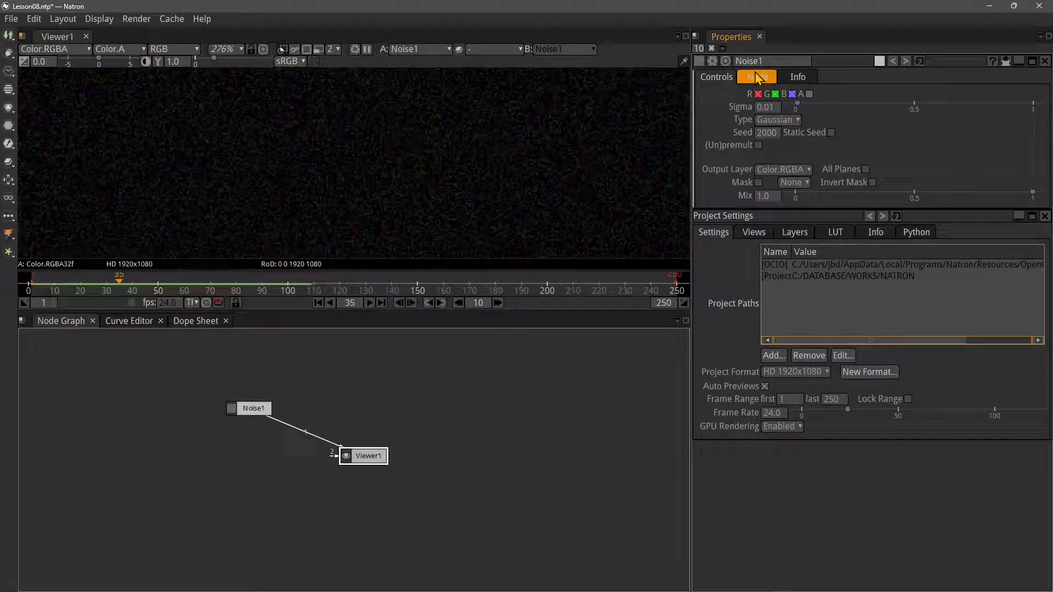
drag(255, 406, 255, 401)
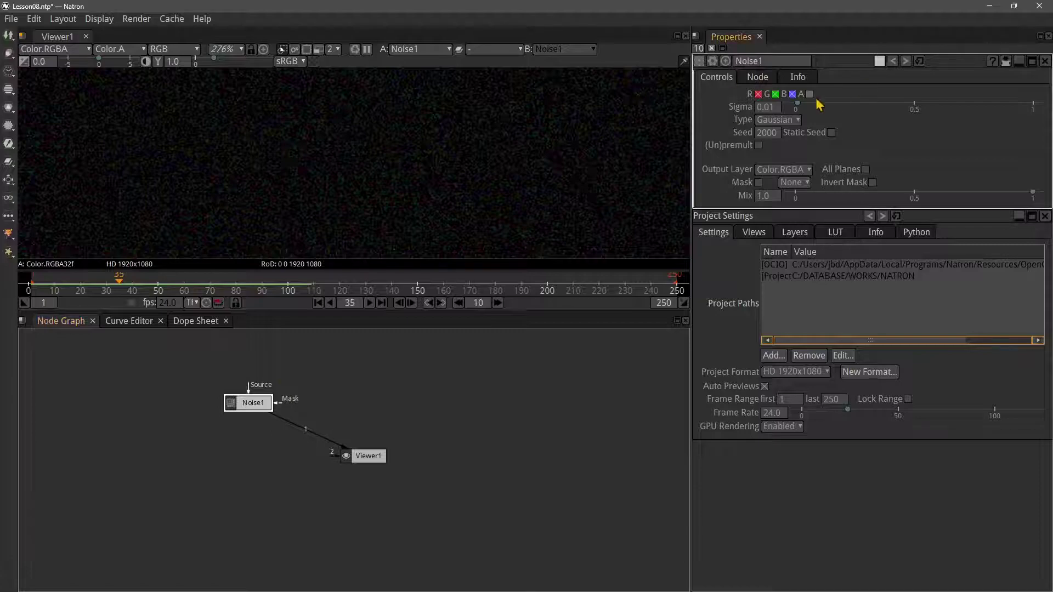
click(767, 132)
key(Return)
click(816, 135)
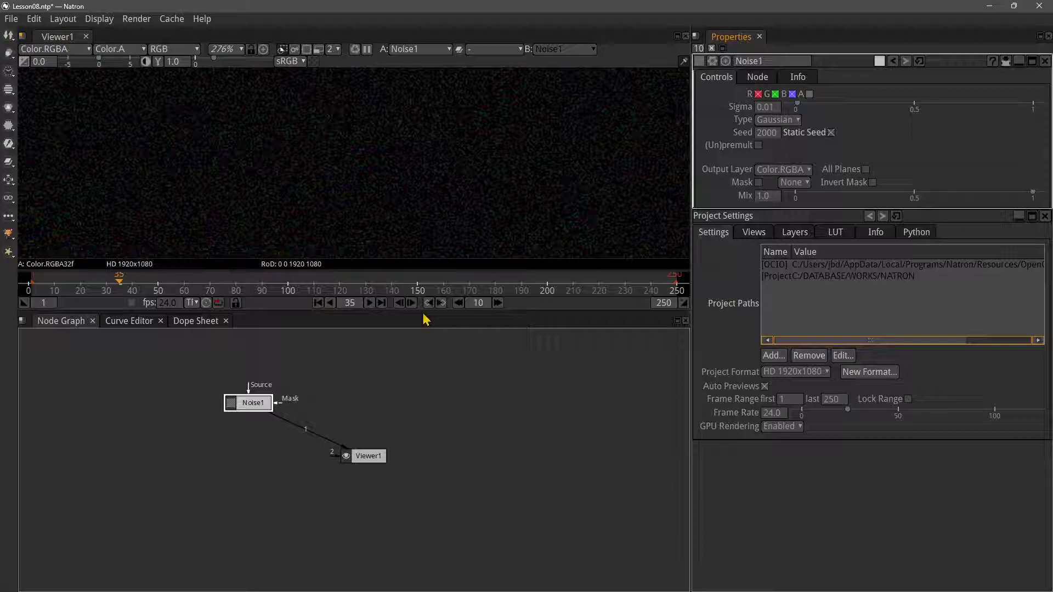
click(368, 305)
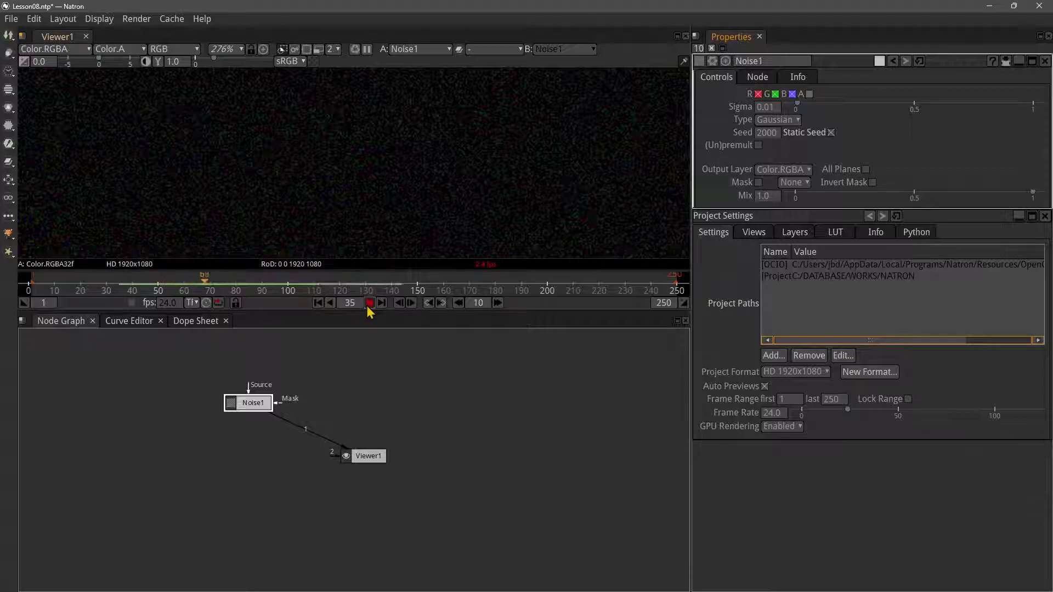
click(370, 303)
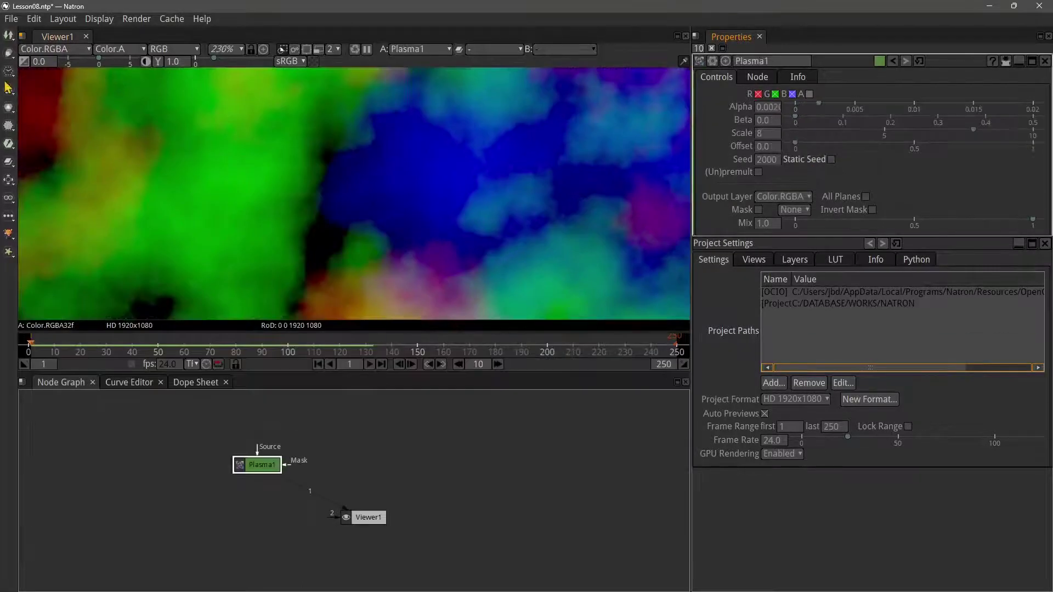
Add a Plasma1 generator, wire it into the viewer, and preview its animation
click(9, 54)
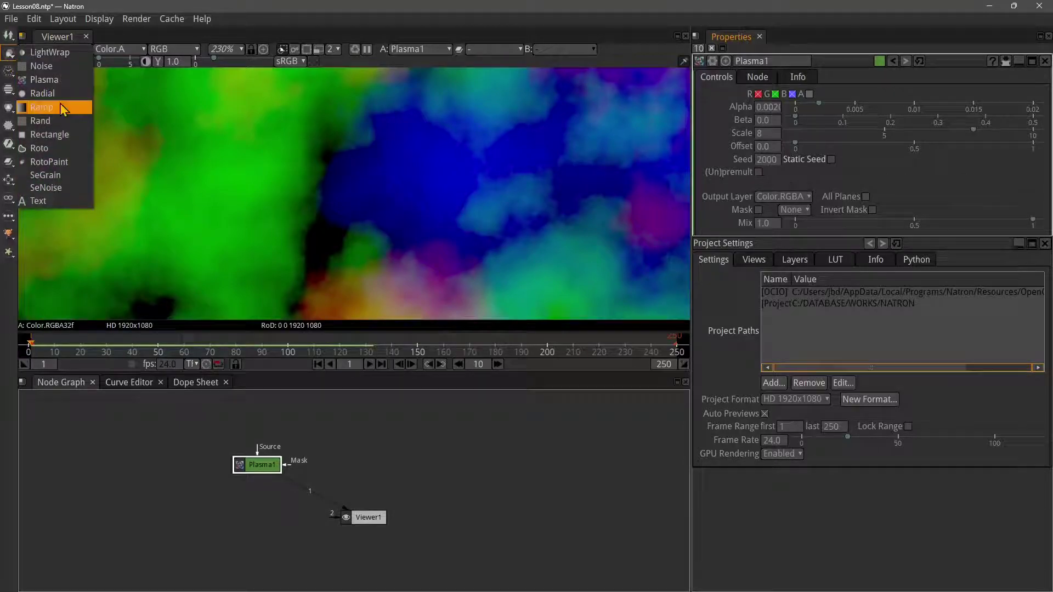
drag(258, 467, 246, 464)
drag(369, 518, 359, 507)
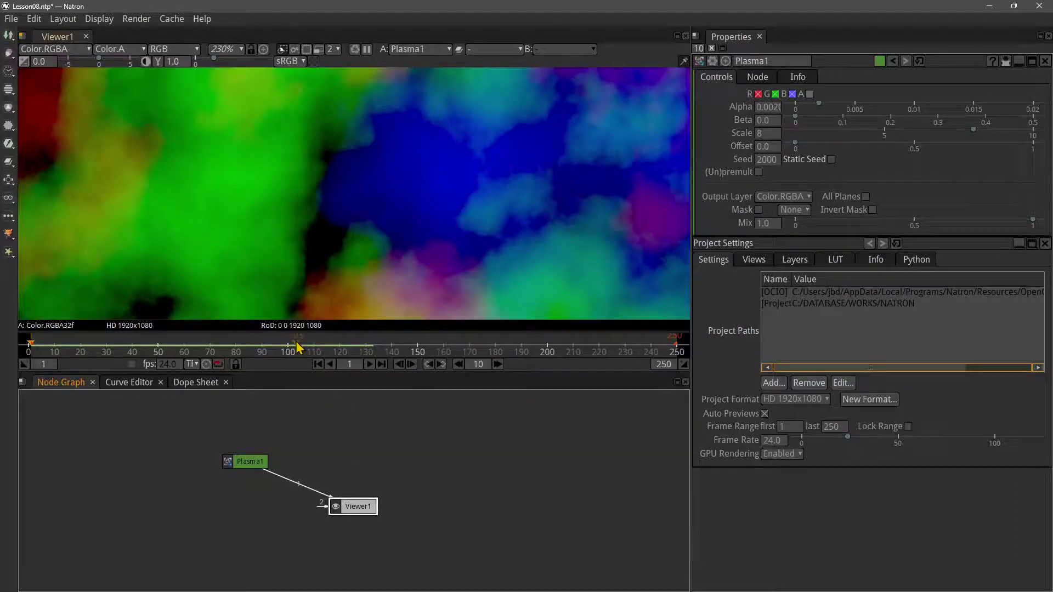
drag(297, 346, 29, 346)
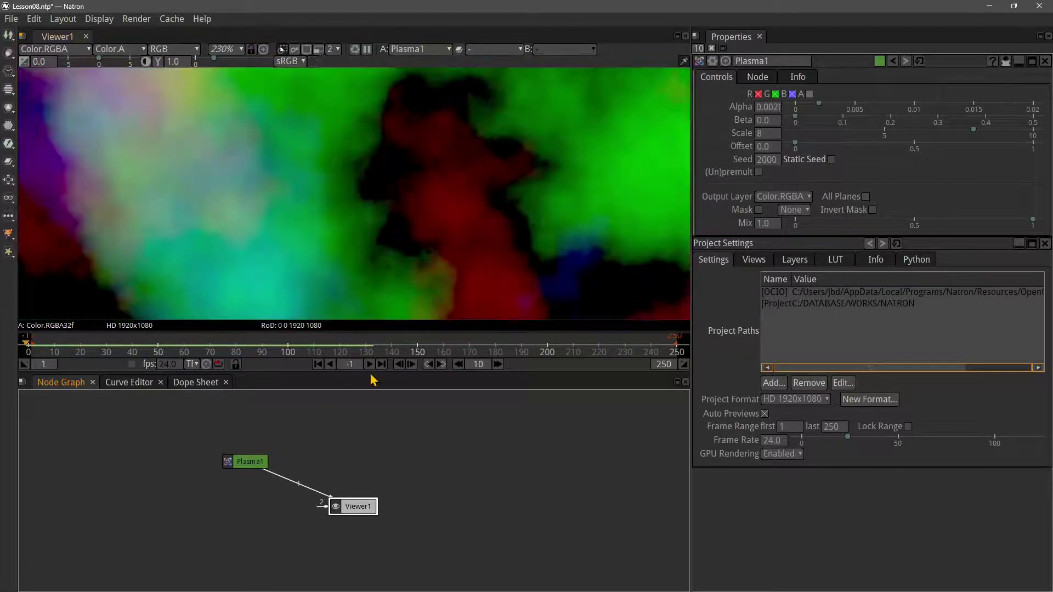
click(370, 364)
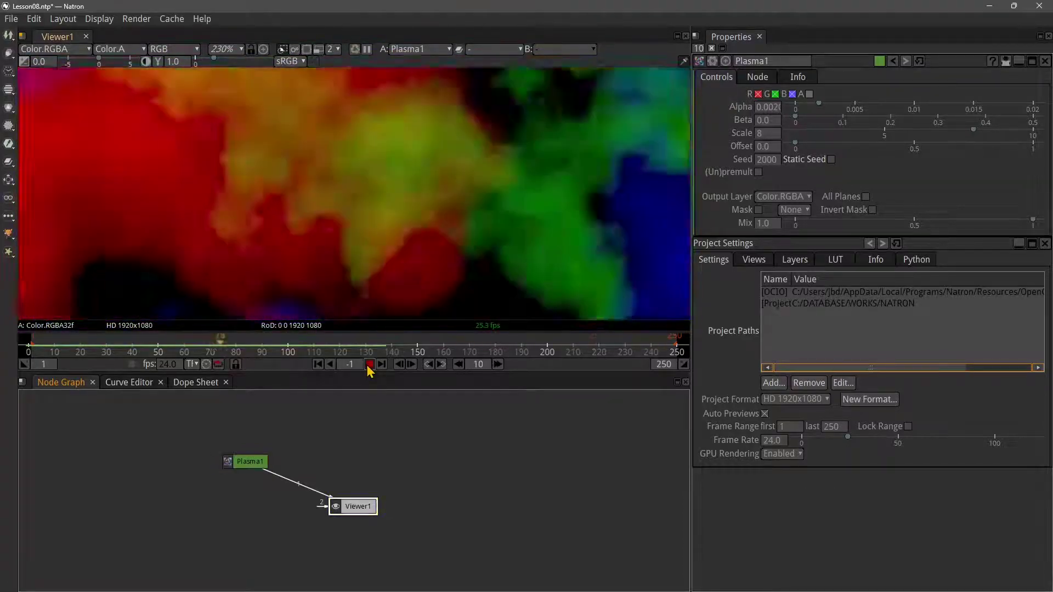
click(369, 365)
Toggle Plasma1's Static Seed to compare, leave it off, and lower Alpha
click(832, 160)
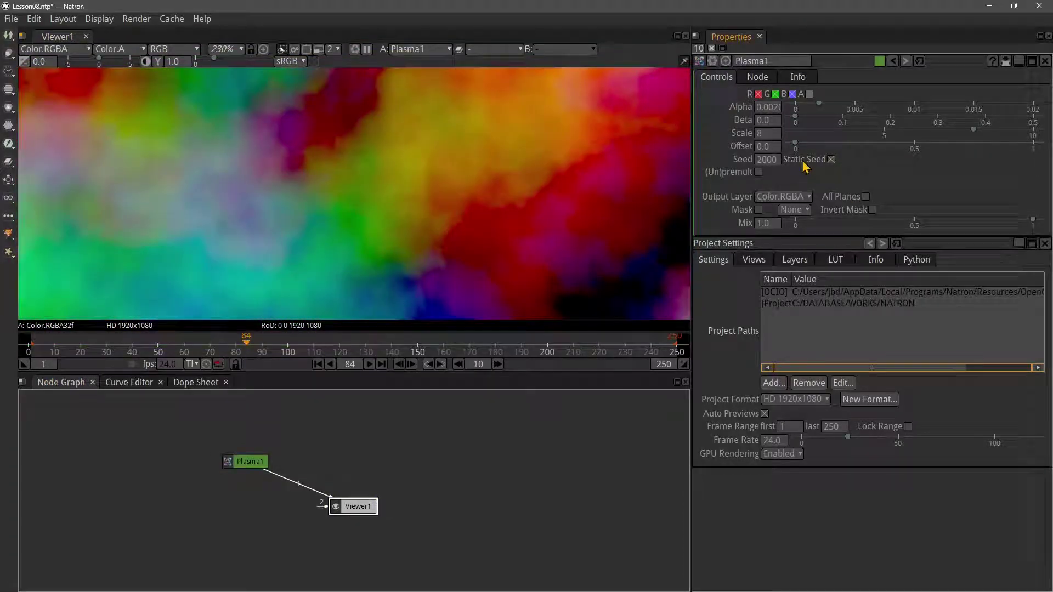
drag(246, 345, 91, 345)
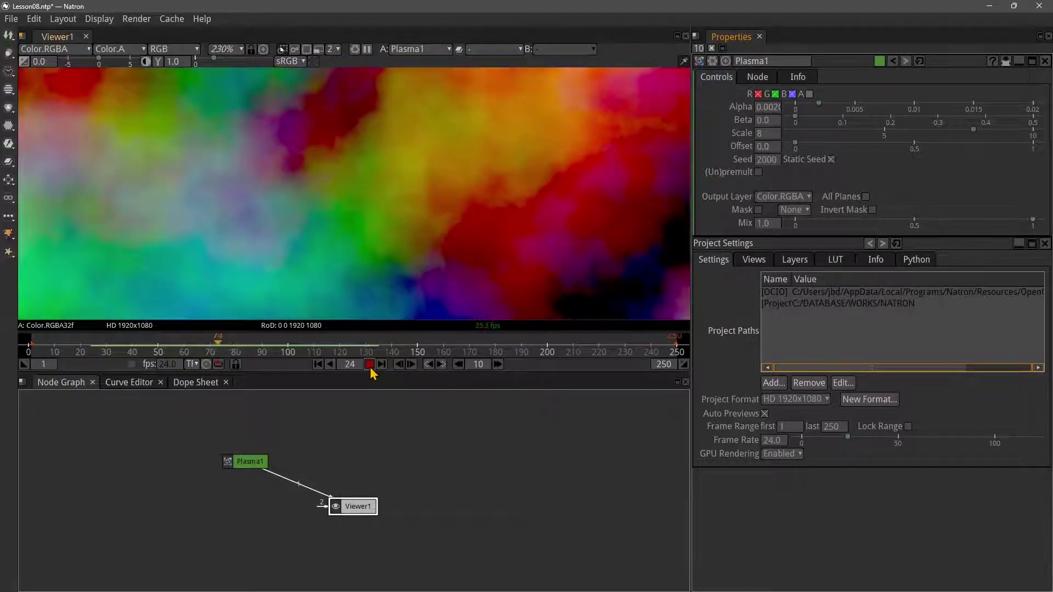
click(371, 367)
click(832, 159)
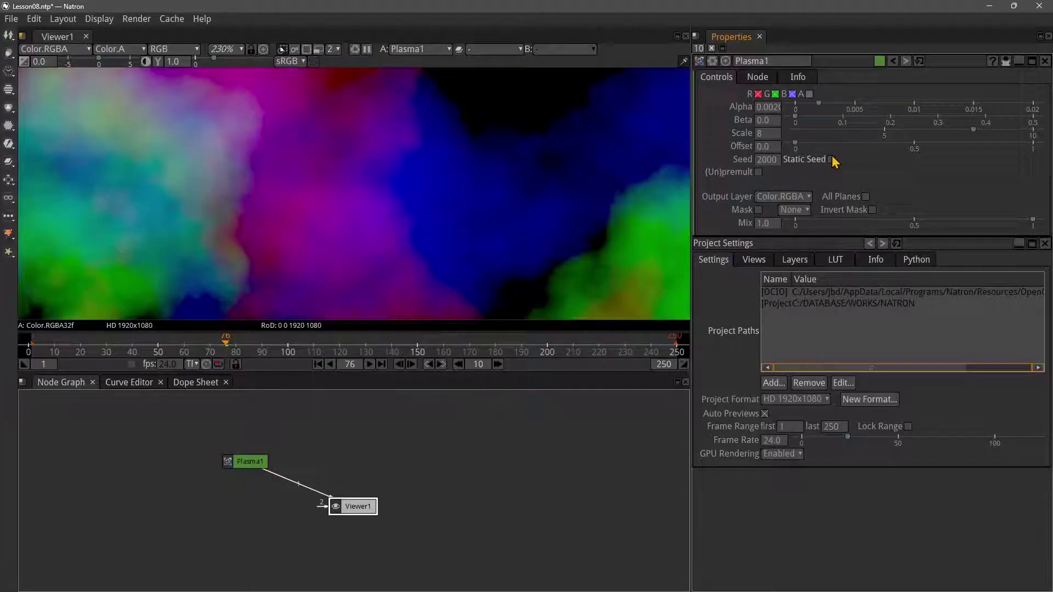
click(831, 159)
click(830, 160)
click(830, 160)
mouse_move(817, 110)
mouse_down()
mouse_move(870, 110)
mouse_move(807, 108)
mouse_move(819, 120)
mouse_move(802, 120)
mouse_up()
Raise Plasma1's Offset and try other Scale values before setting Scale back to 8
scroll(328, 284, down, 1)
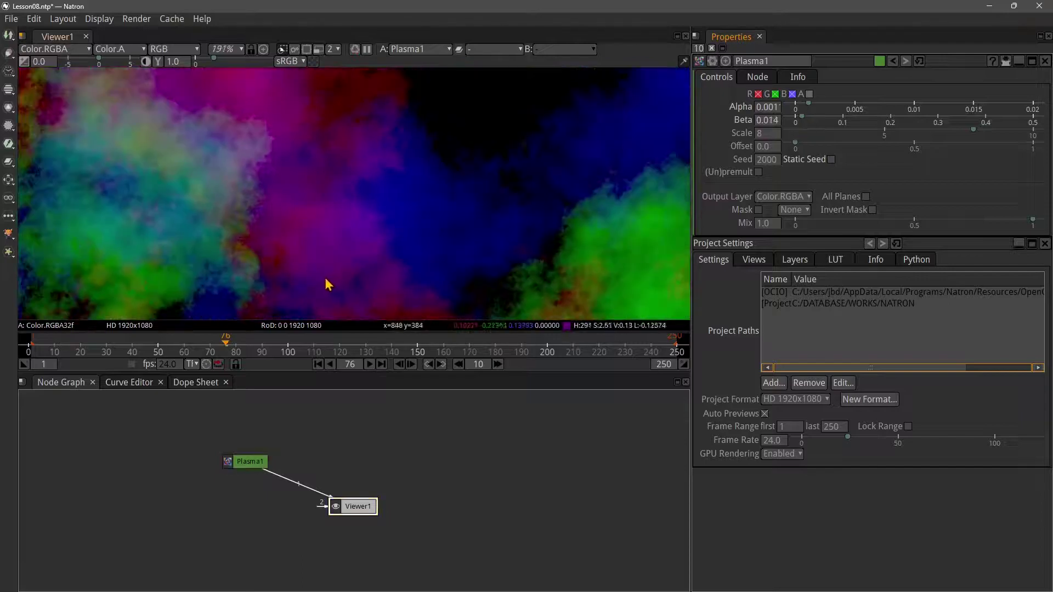
scroll(356, 269, down, 9)
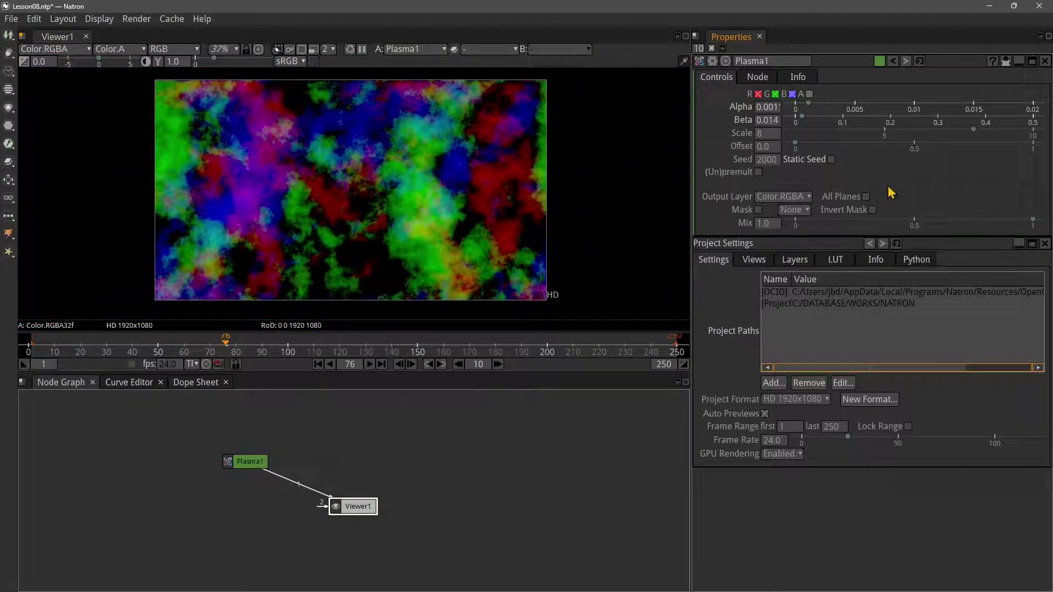
drag(795, 144, 830, 144)
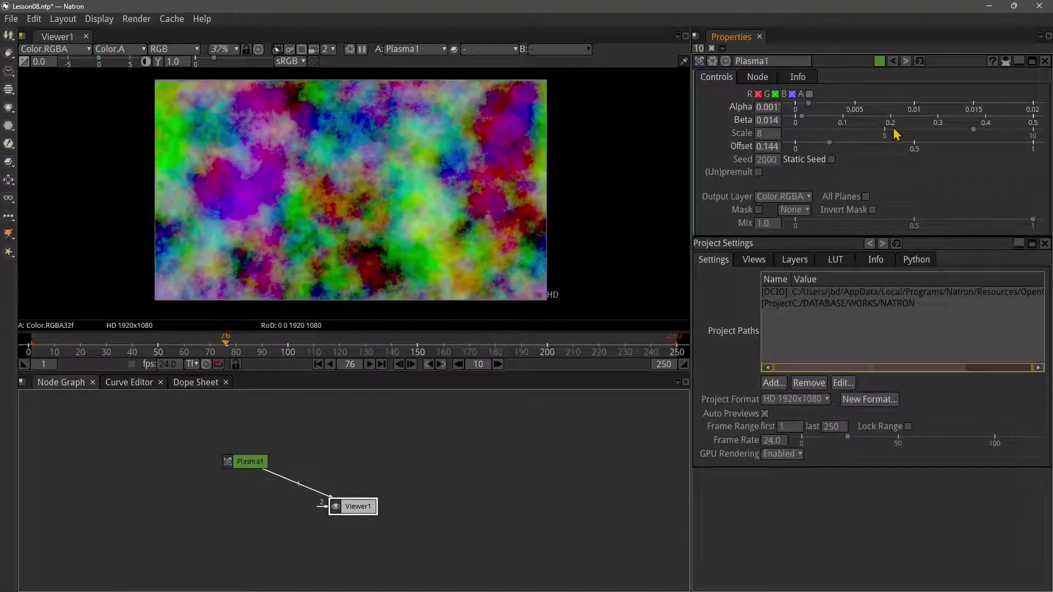
click(938, 130)
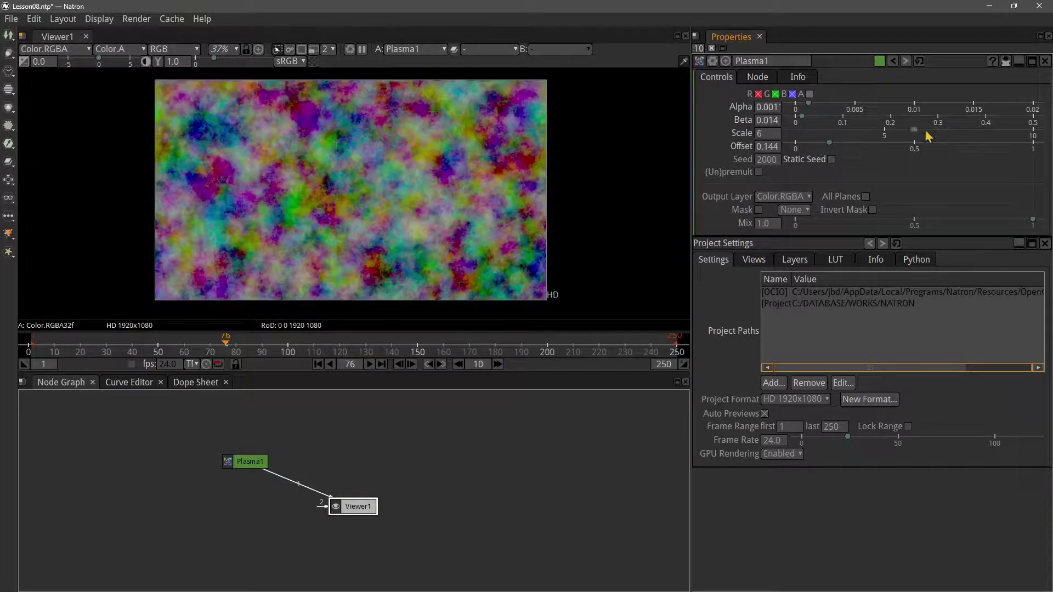
drag(926, 136, 971, 128)
click(807, 122)
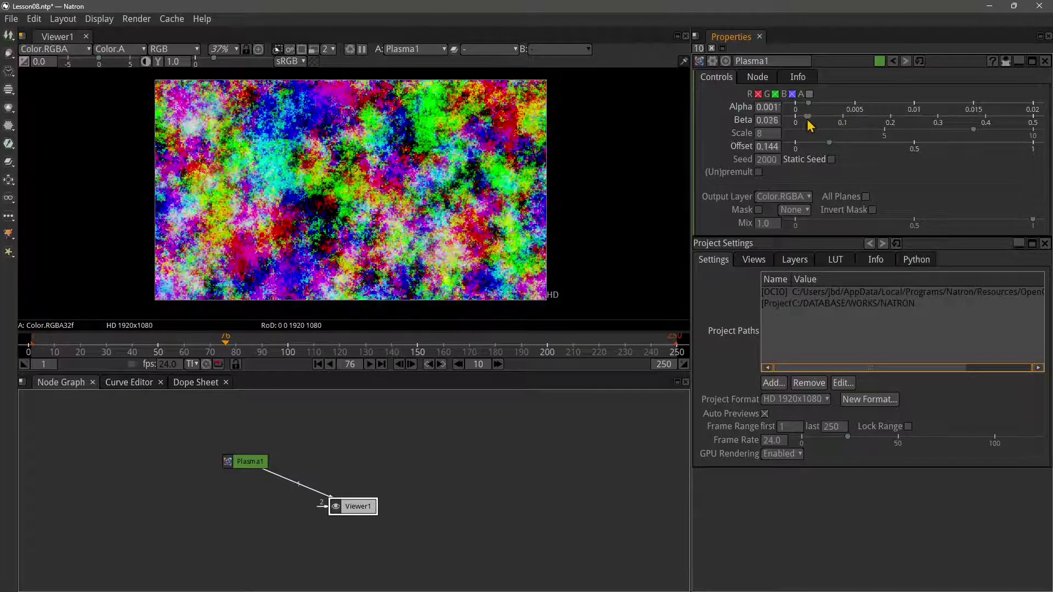
Soften Beta, raise Alpha to 0.0025, and restrict the Plasma to the red channel
mouse_move(808, 123)
mouse_down()
mouse_move(795, 127)
mouse_move(839, 110)
mouse_move(812, 110)
mouse_up()
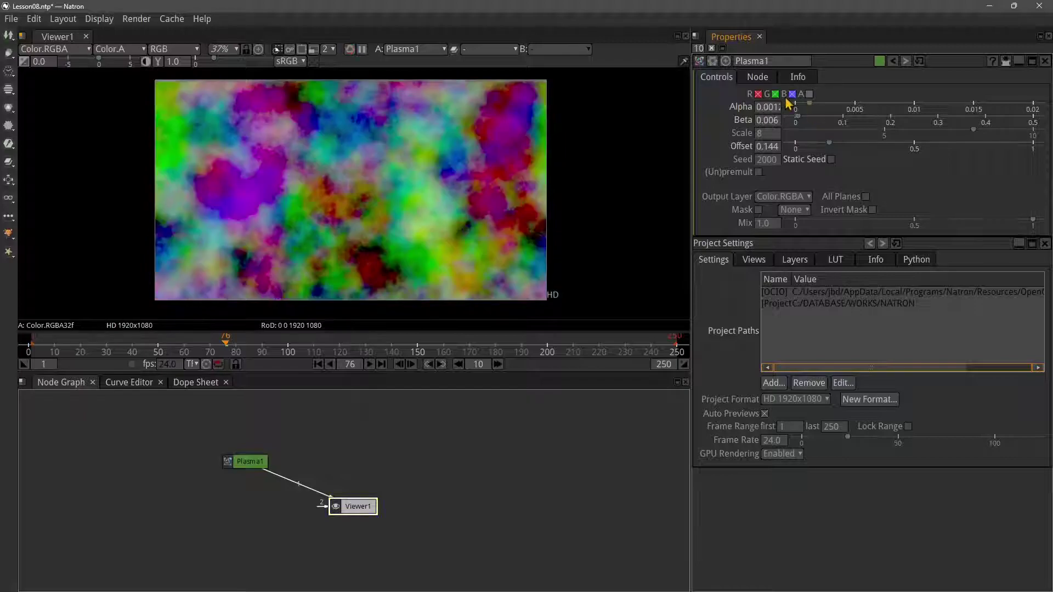
click(792, 95)
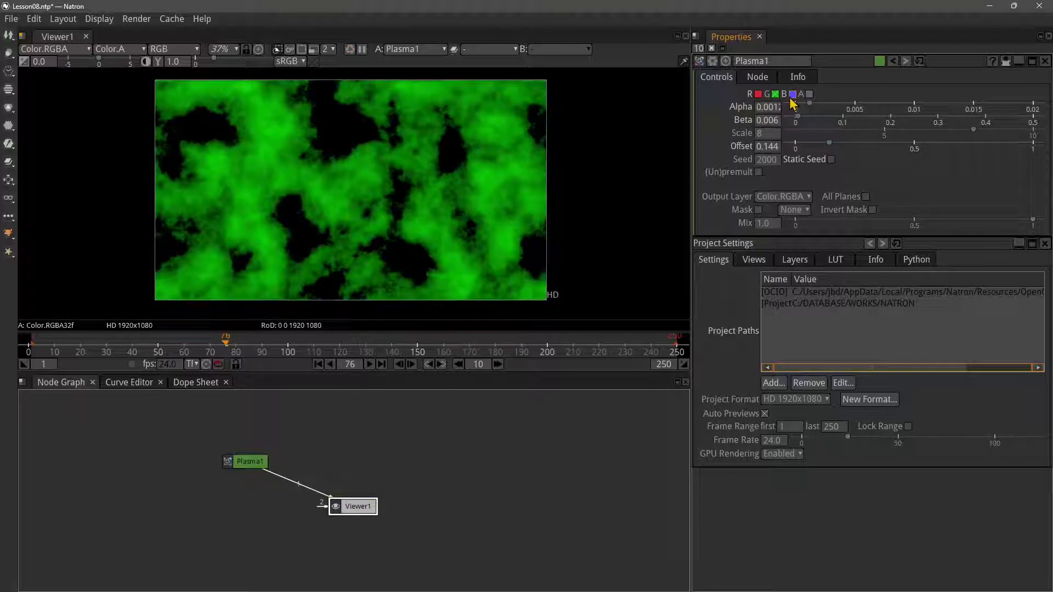
drag(816, 109, 824, 108)
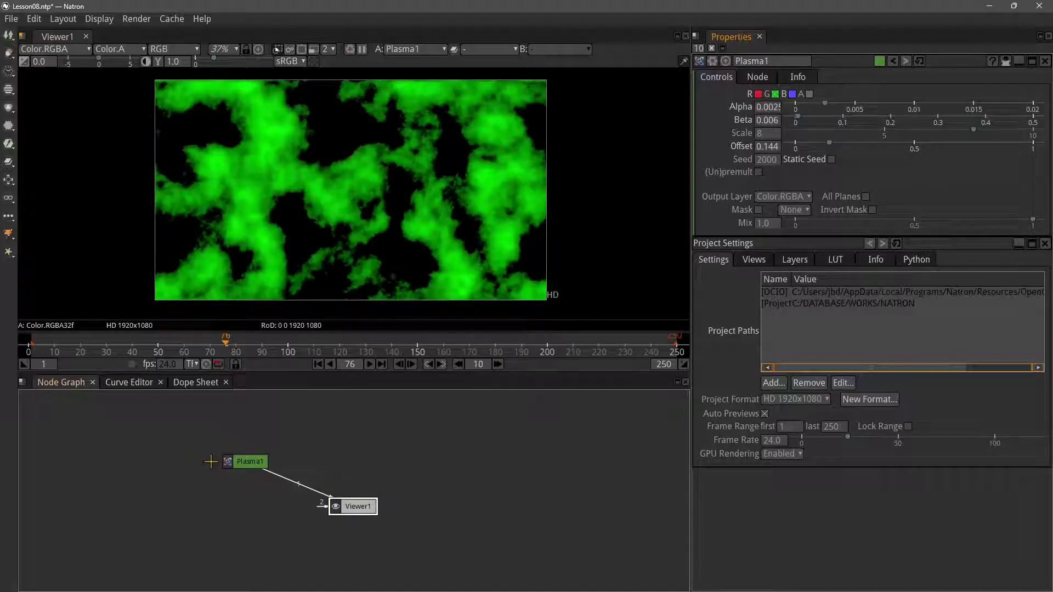
drag(258, 460, 256, 444)
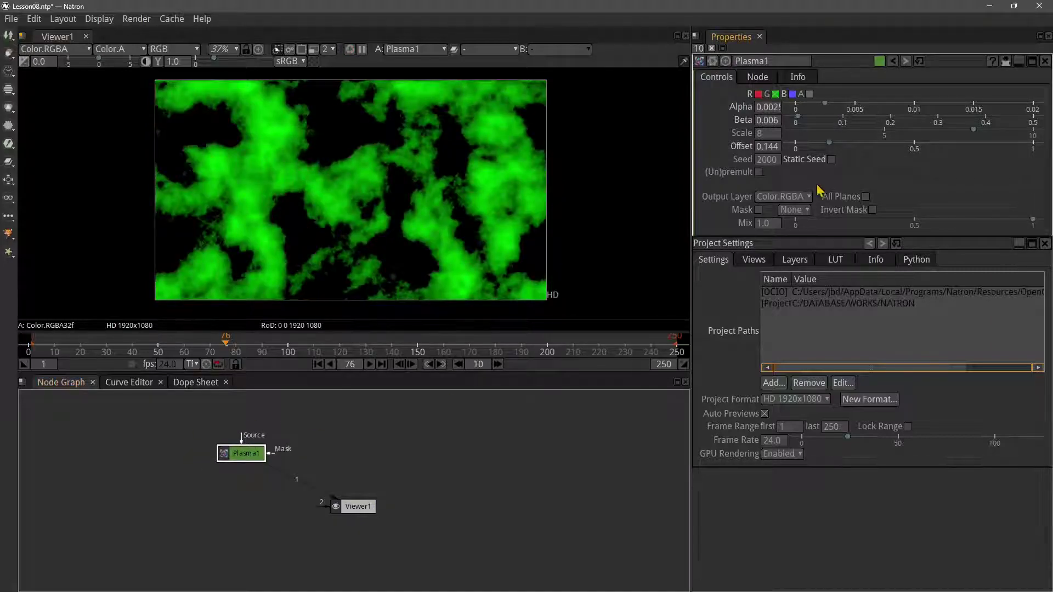
key(j)
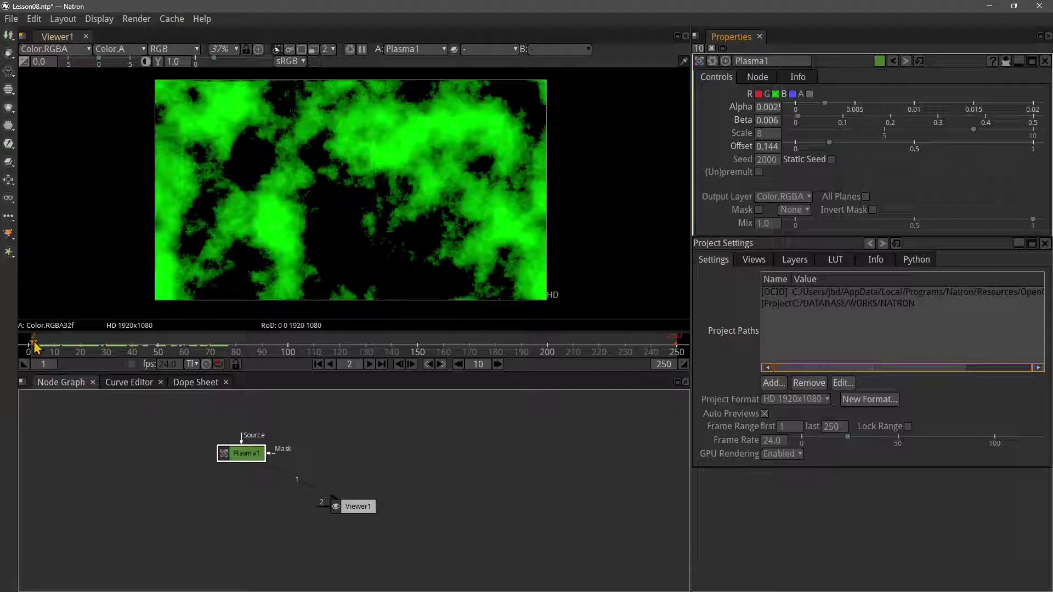
click(369, 365)
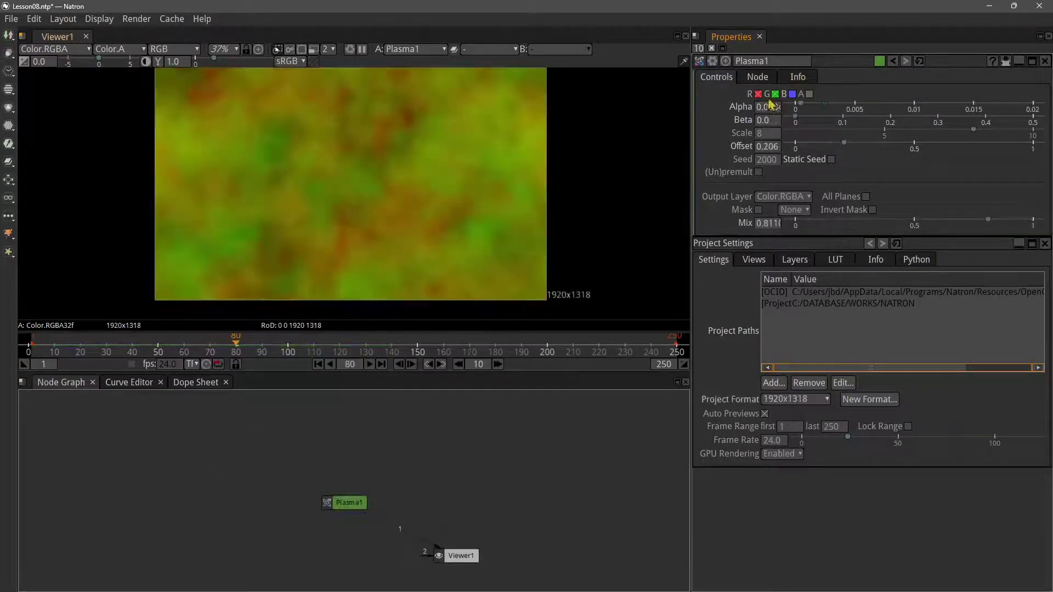
click(775, 94)
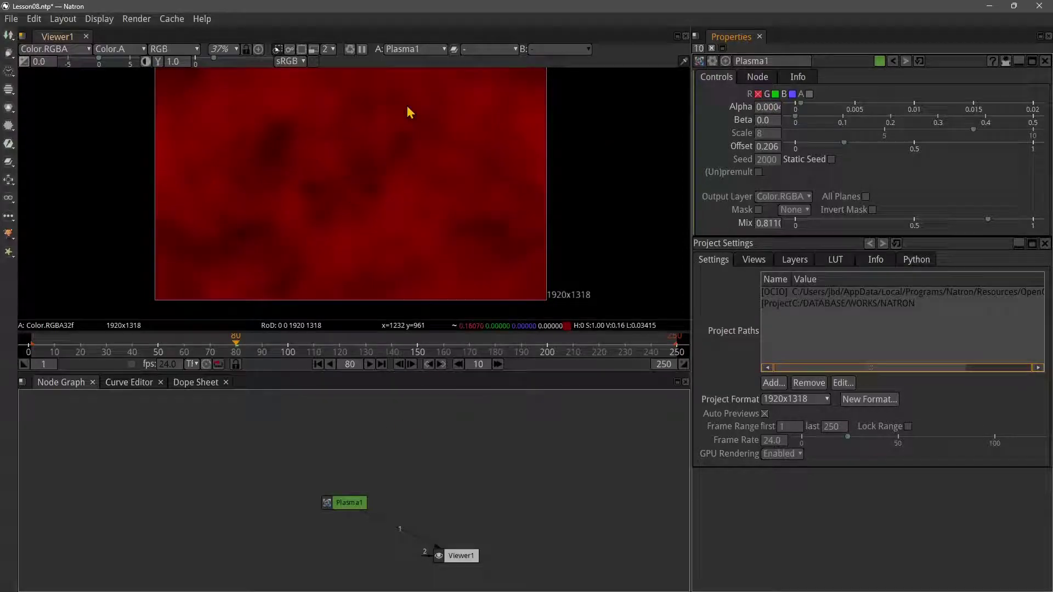
Import road.jpg as a Read node and place it at the upper left
scroll(409, 112, down, 2)
click(305, 444)
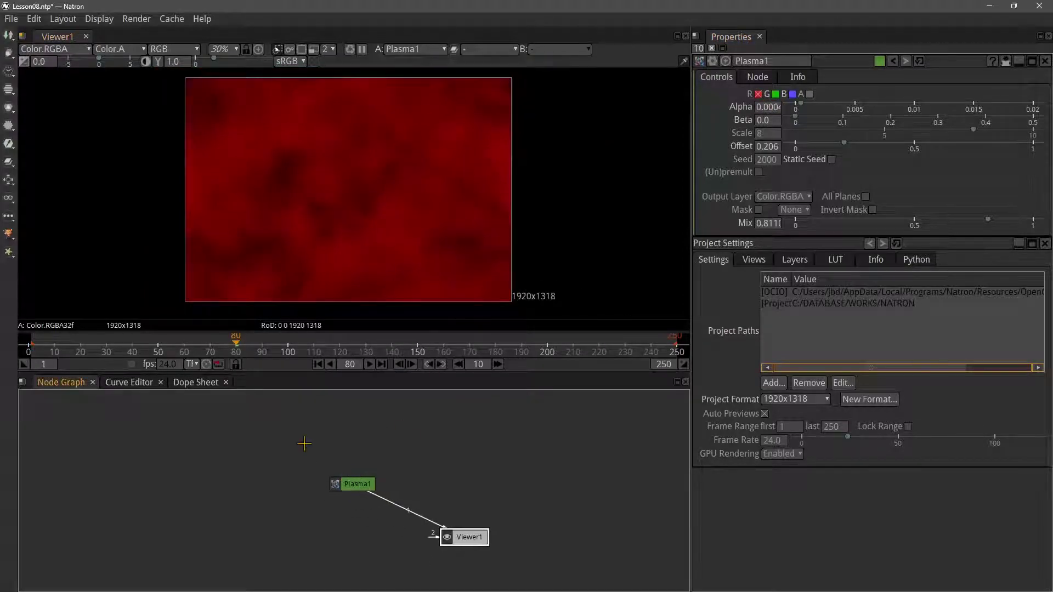
key(r)
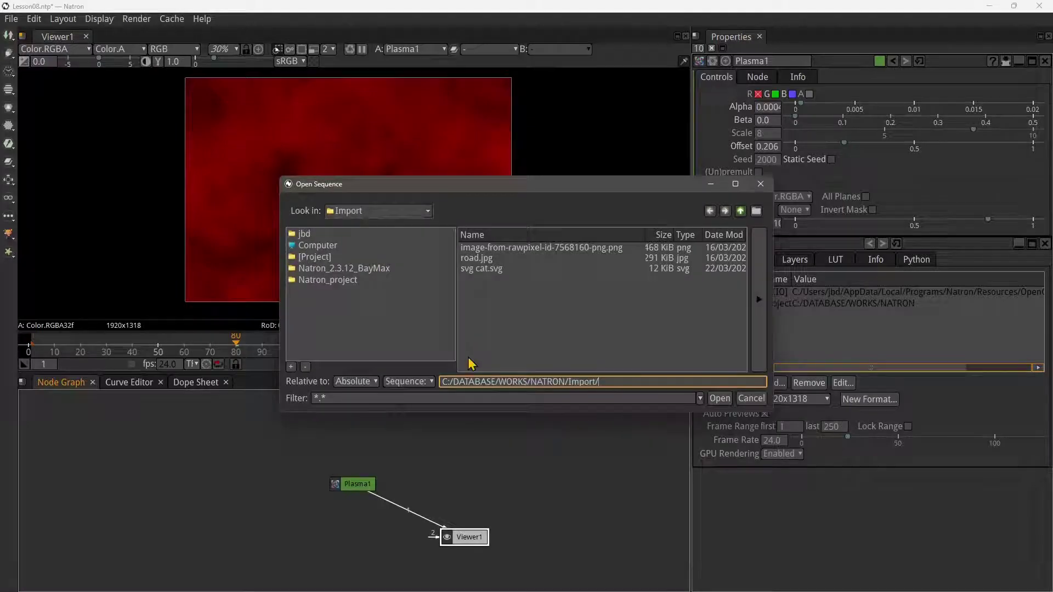
click(486, 258)
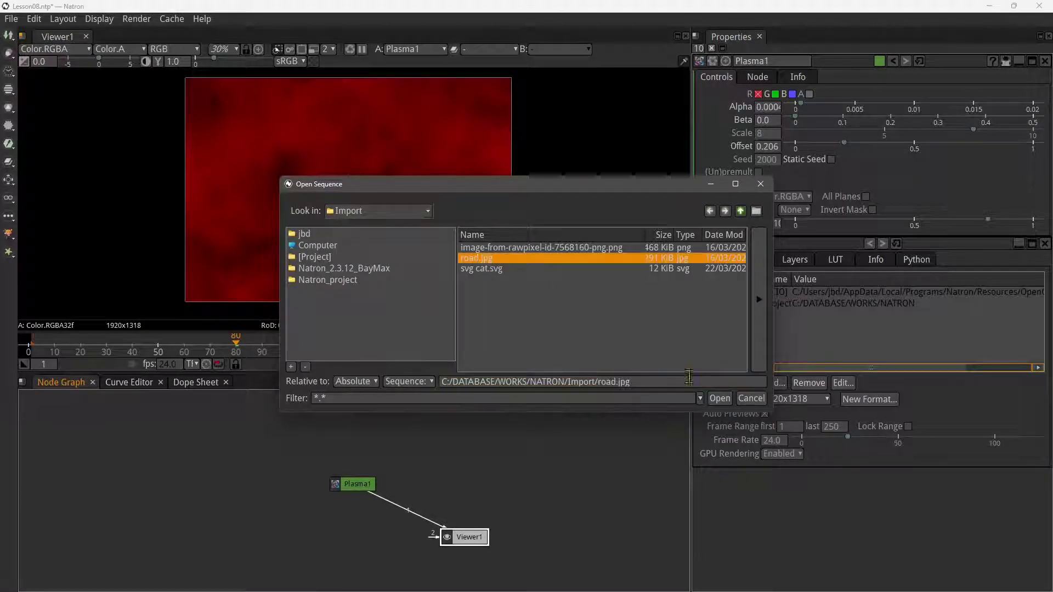
click(719, 398)
drag(542, 504, 170, 455)
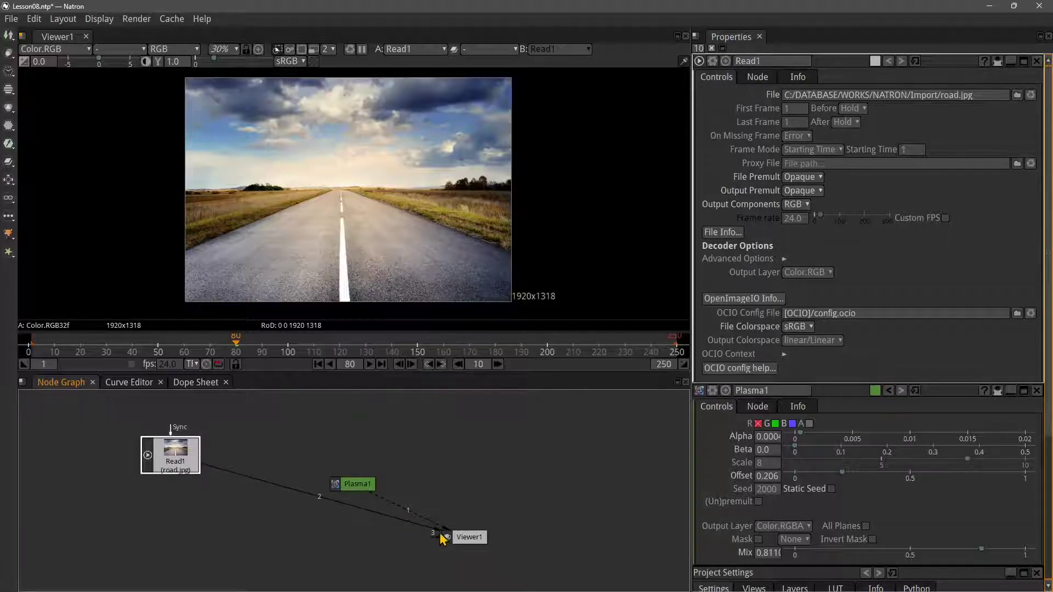
Feed road.jpg into Plasma1's Source, view Plasma1, and set Mix to 0.895
drag(442, 538, 416, 524)
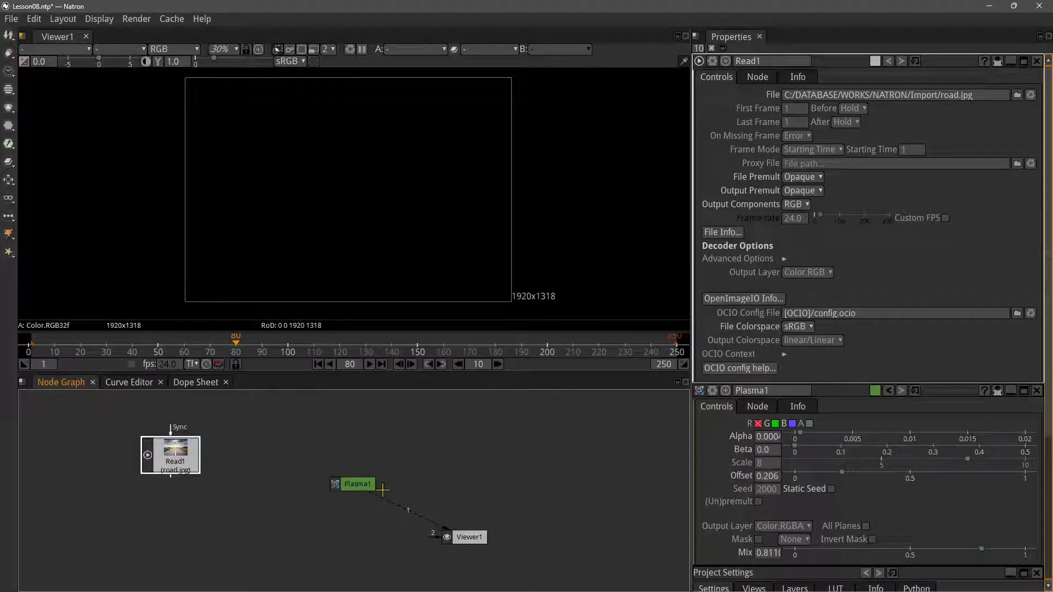
click(373, 485)
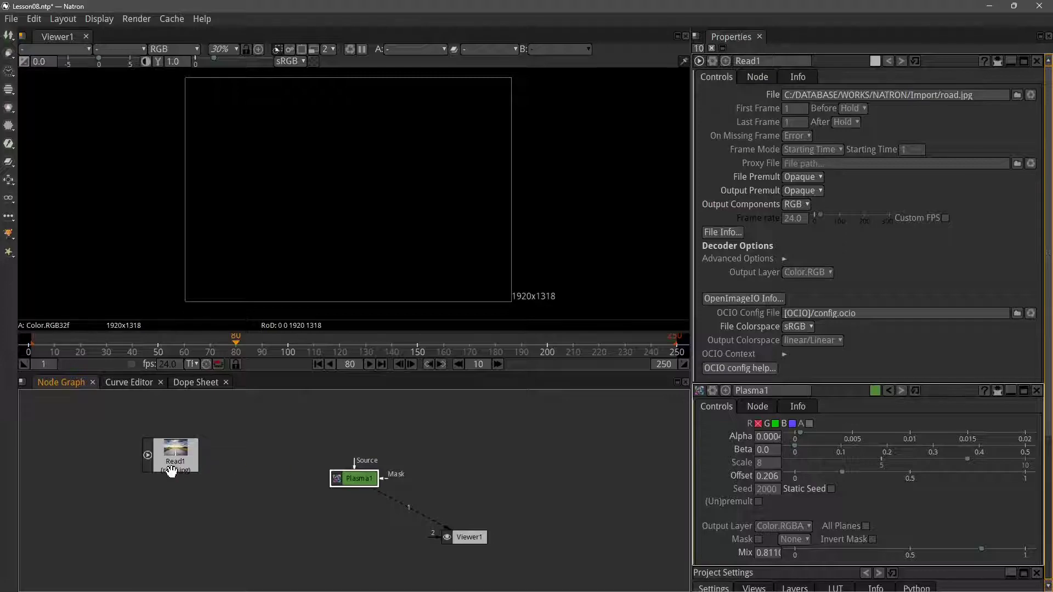
drag(173, 482, 362, 485)
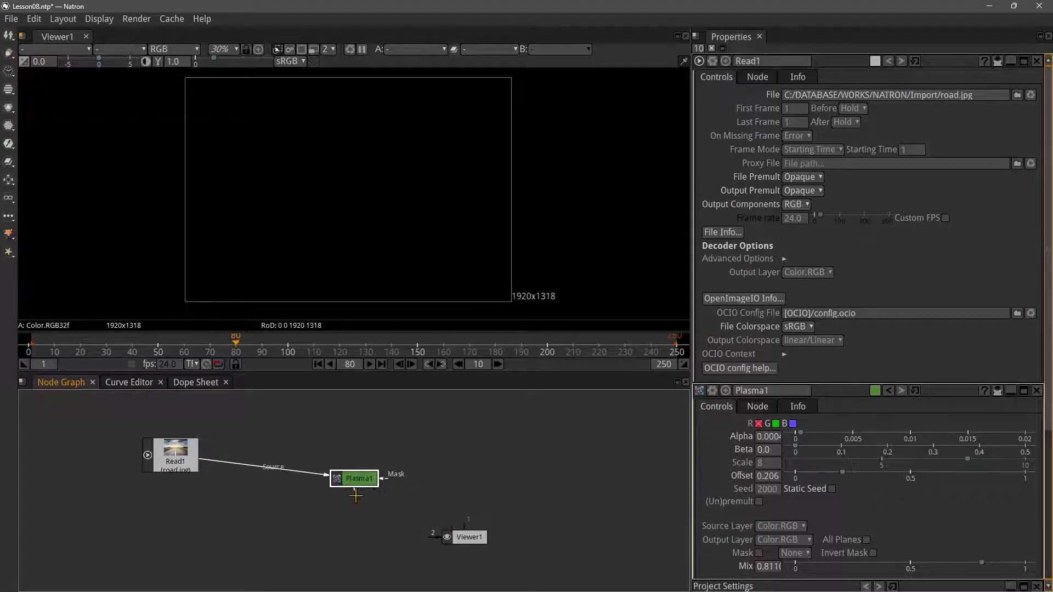
drag(470, 524, 367, 488)
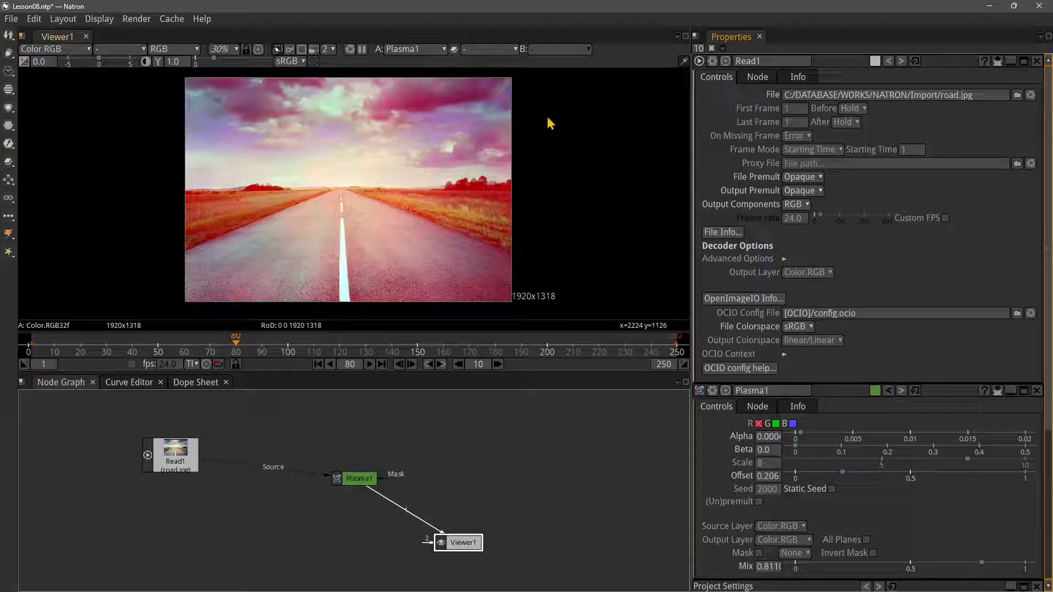
click(347, 475)
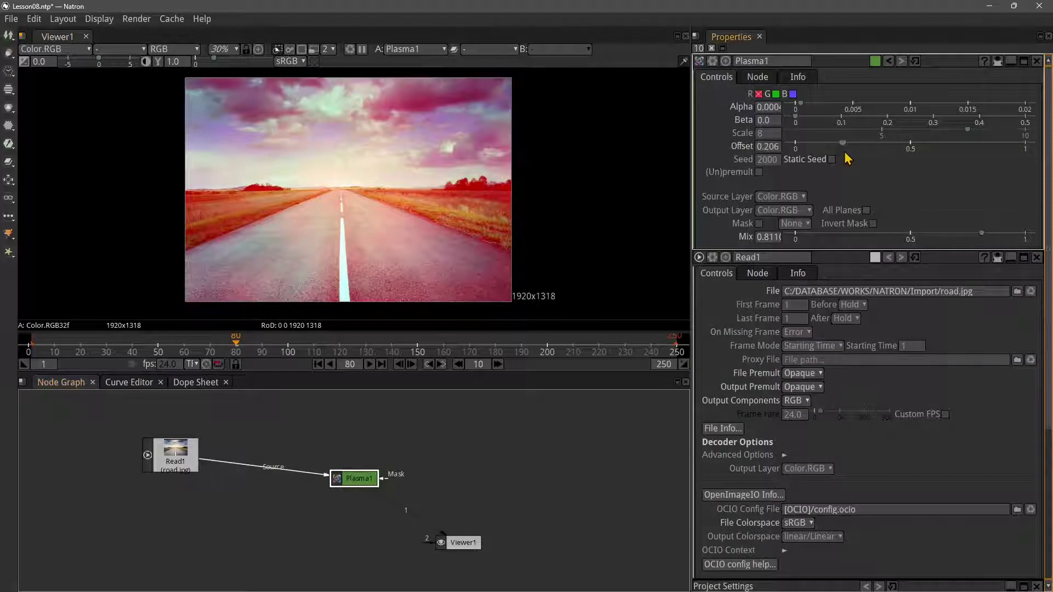
mouse_move(982, 234)
mouse_down()
mouse_move(852, 238)
mouse_move(1025, 236)
mouse_move(1001, 236)
mouse_up()
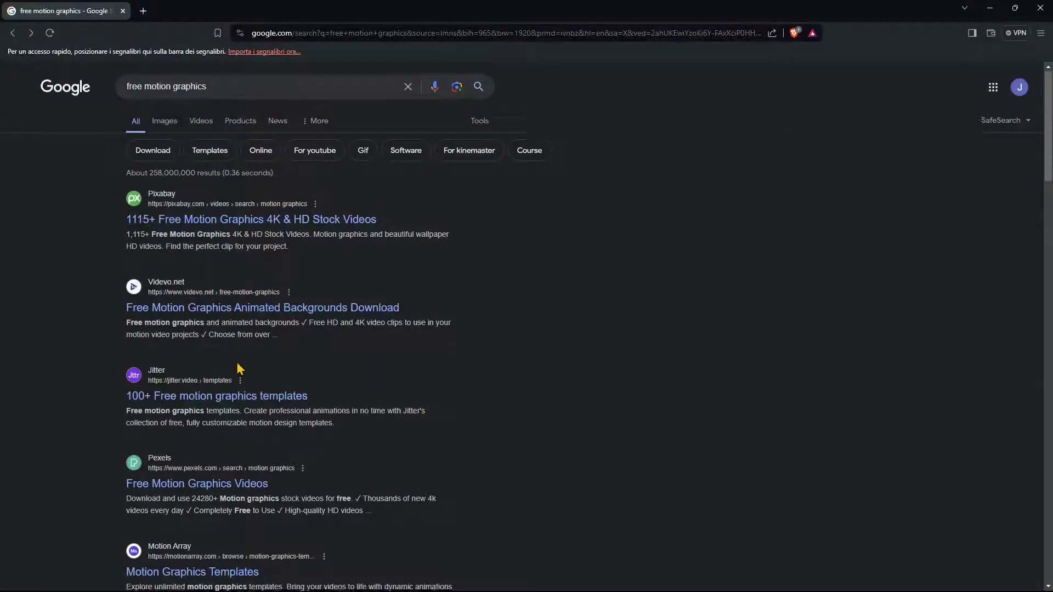
Open Motion Array's stock motion graphics catalogue, dismissing the translation offer
scroll(236, 301, down, 2)
click(248, 466)
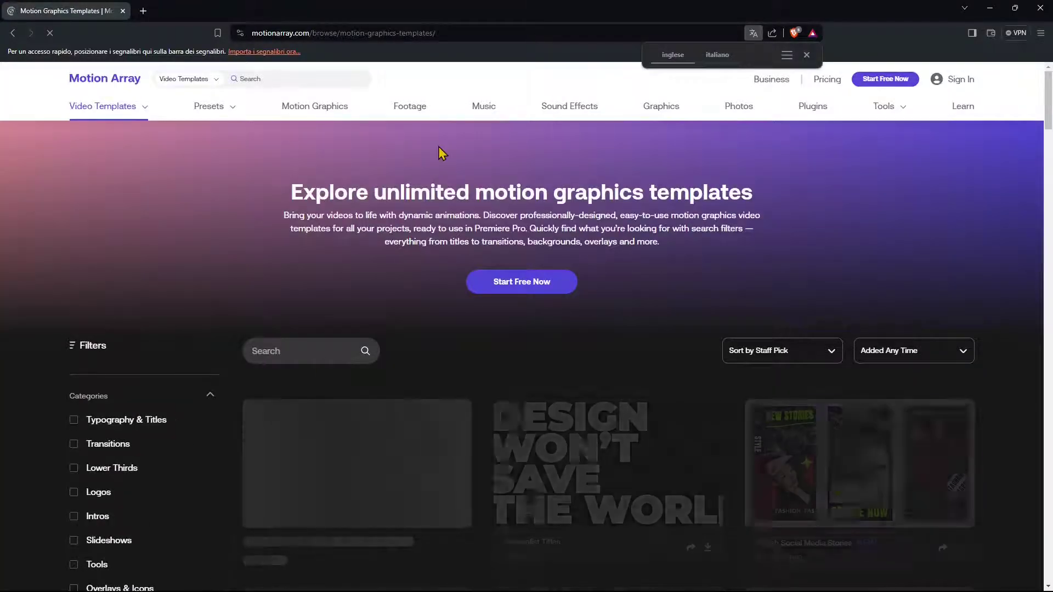
click(808, 55)
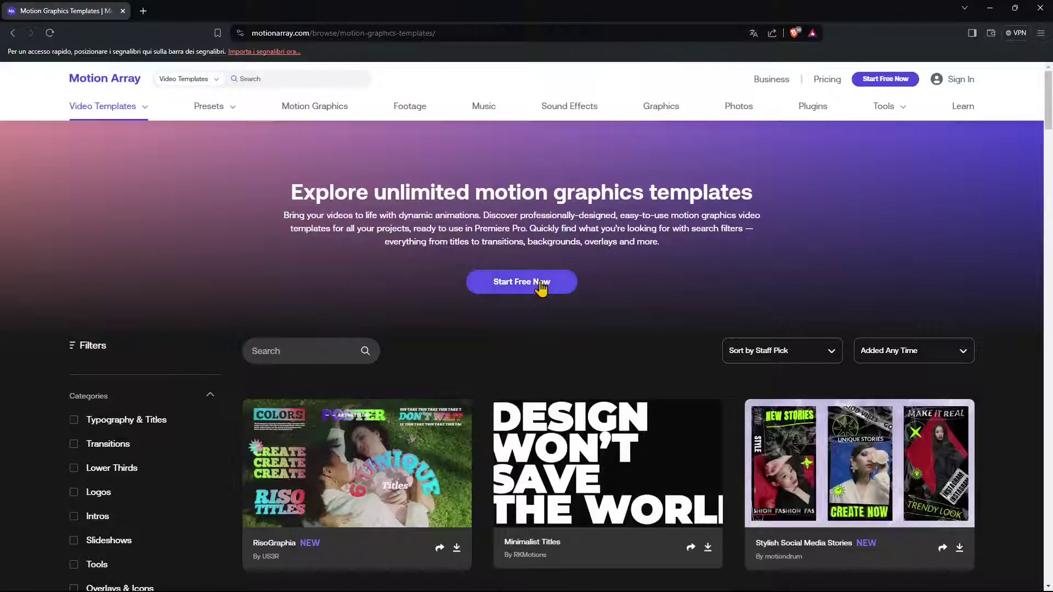
click(322, 118)
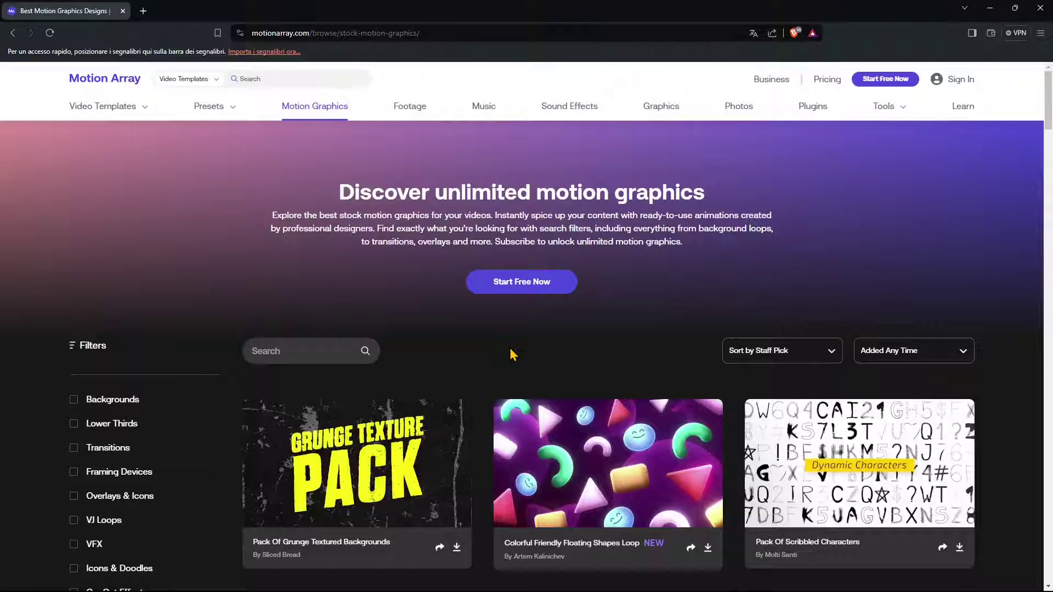
Filter to free assets and download the Searching Radar HUD Screen Animation, choosing Sign in
scroll(513, 353, down, 3)
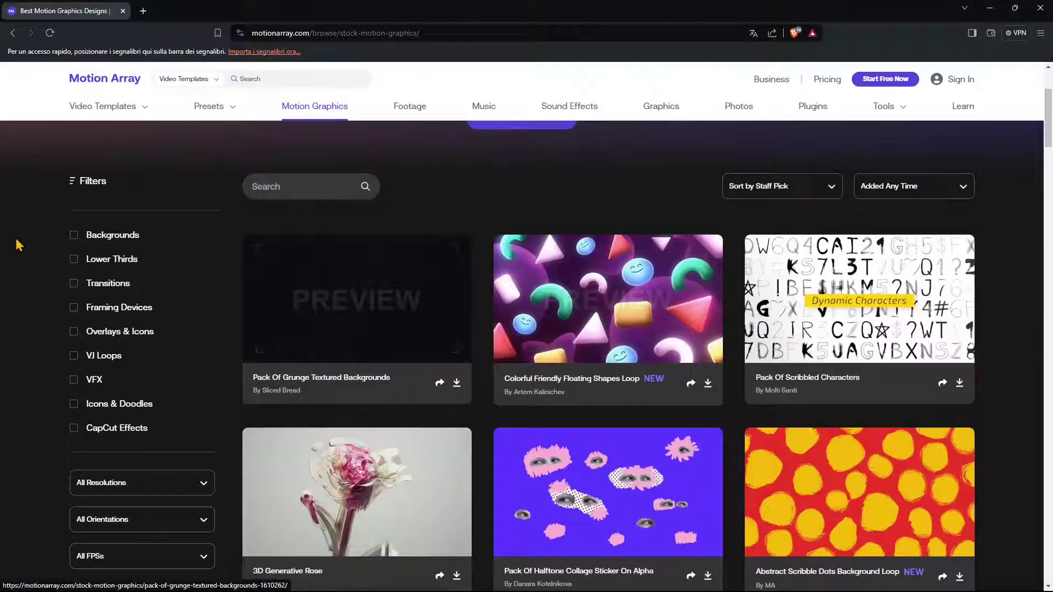
scroll(71, 362, down, 5)
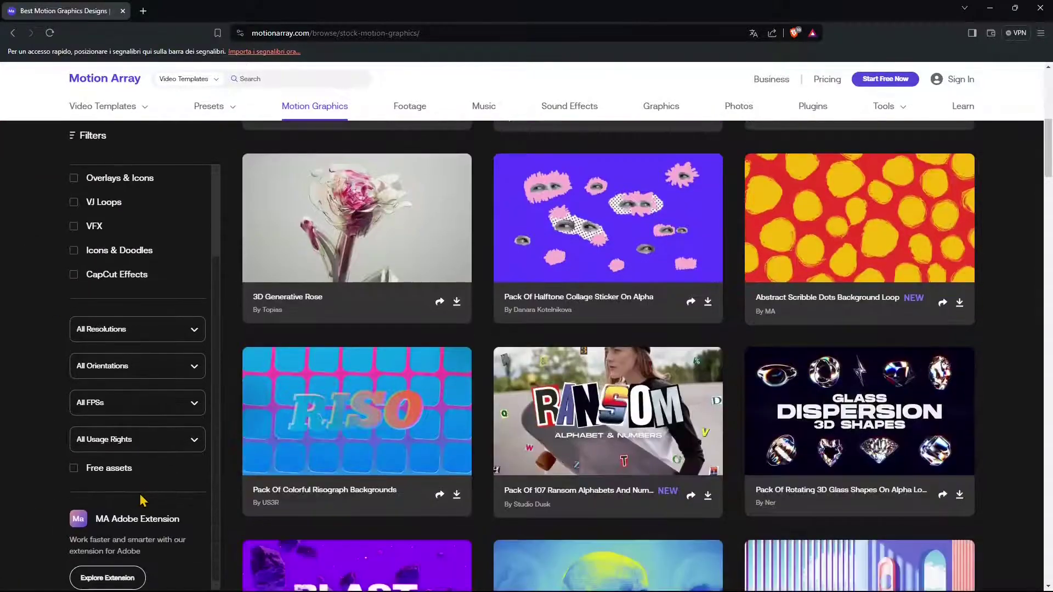
click(102, 469)
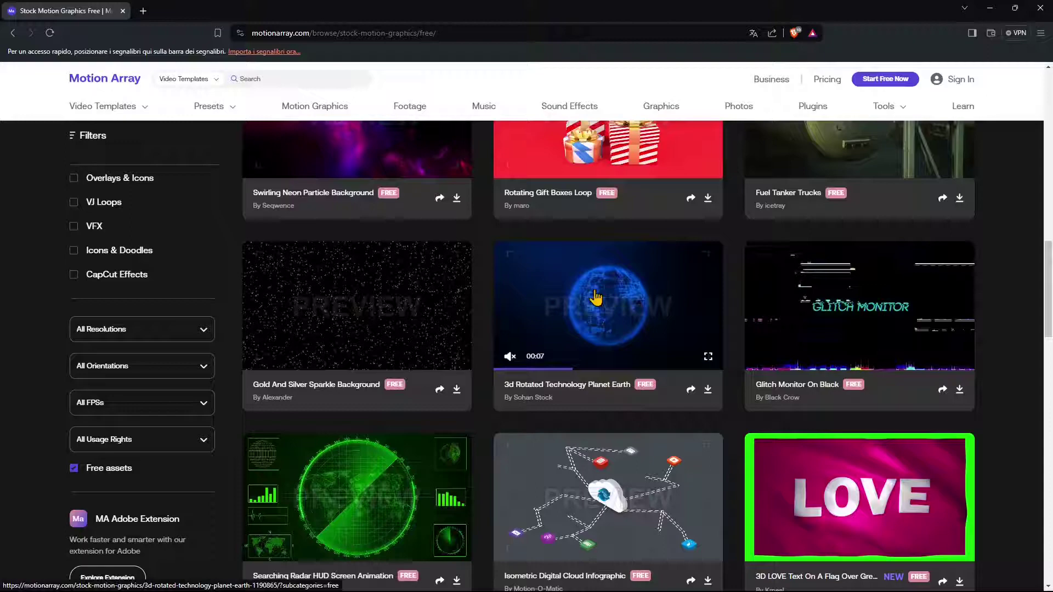
scroll(394, 510, down, 2)
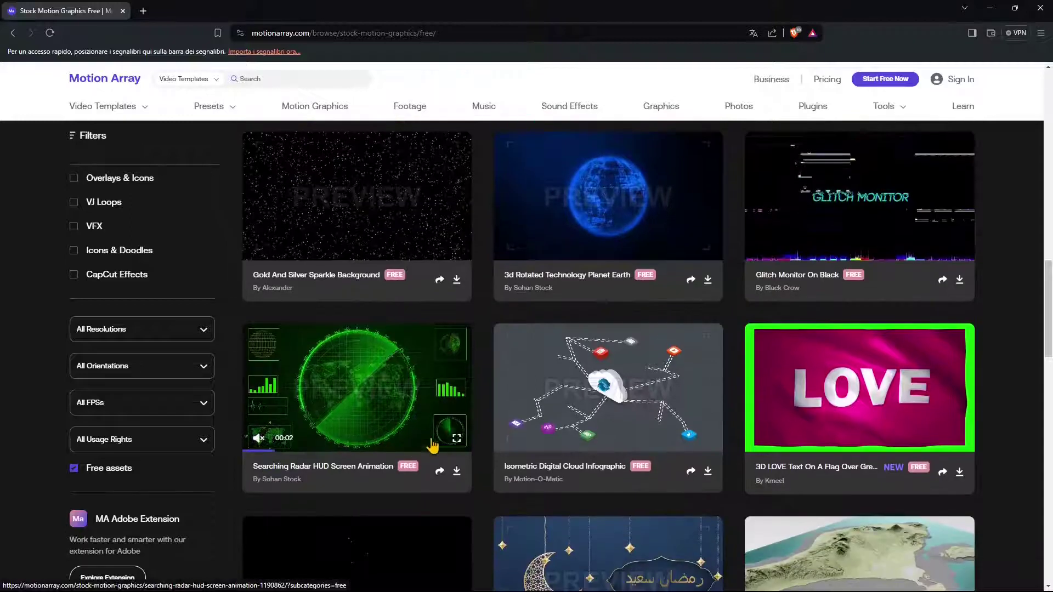
click(456, 473)
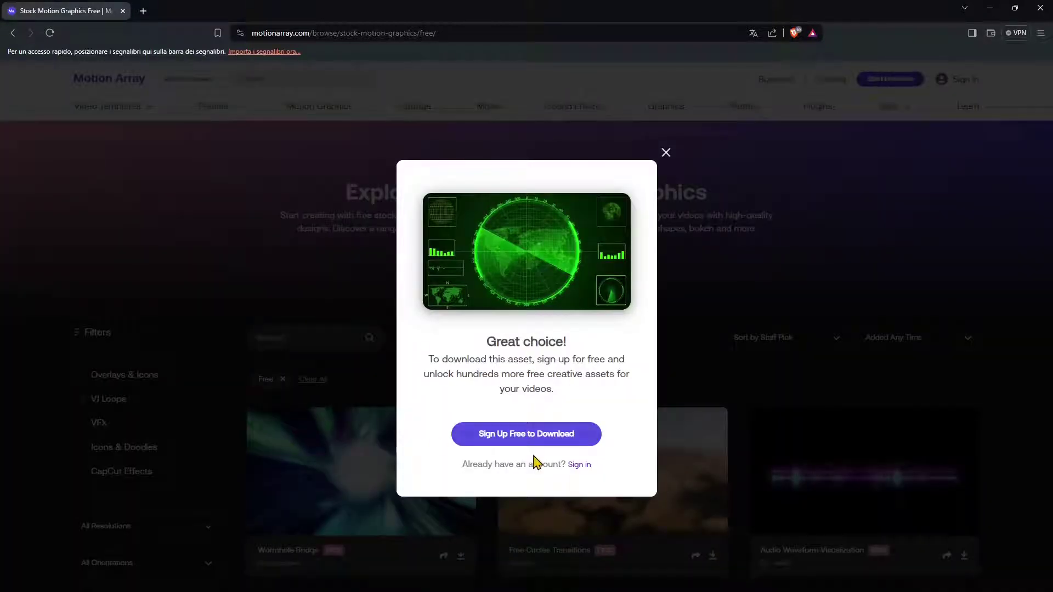
click(578, 466)
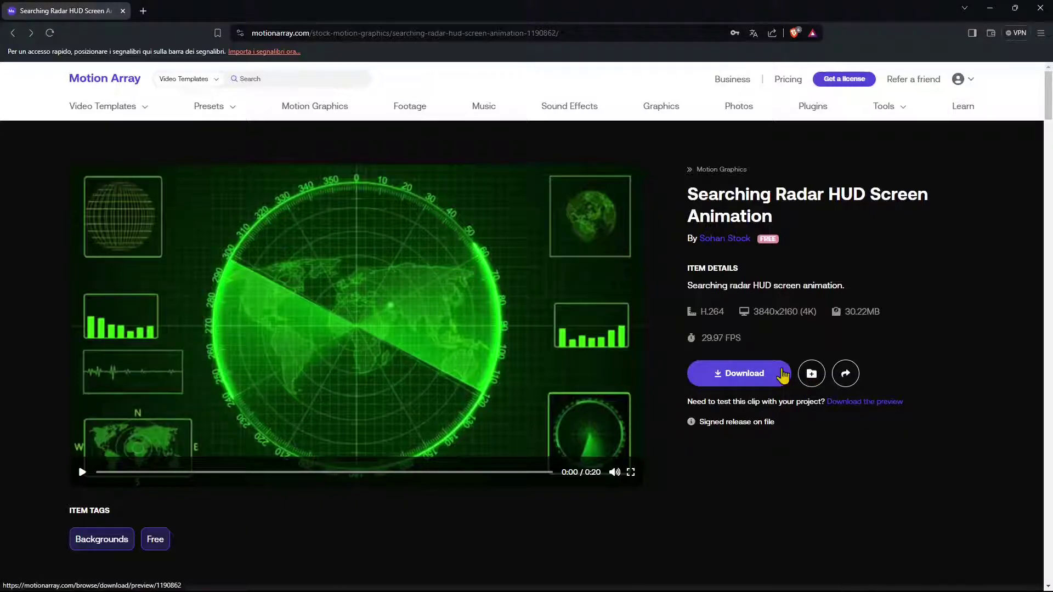
Highlight the radar clip's 3840x2160 4K resolution and 29.97 FPS frame rate
drag(755, 312, 810, 316)
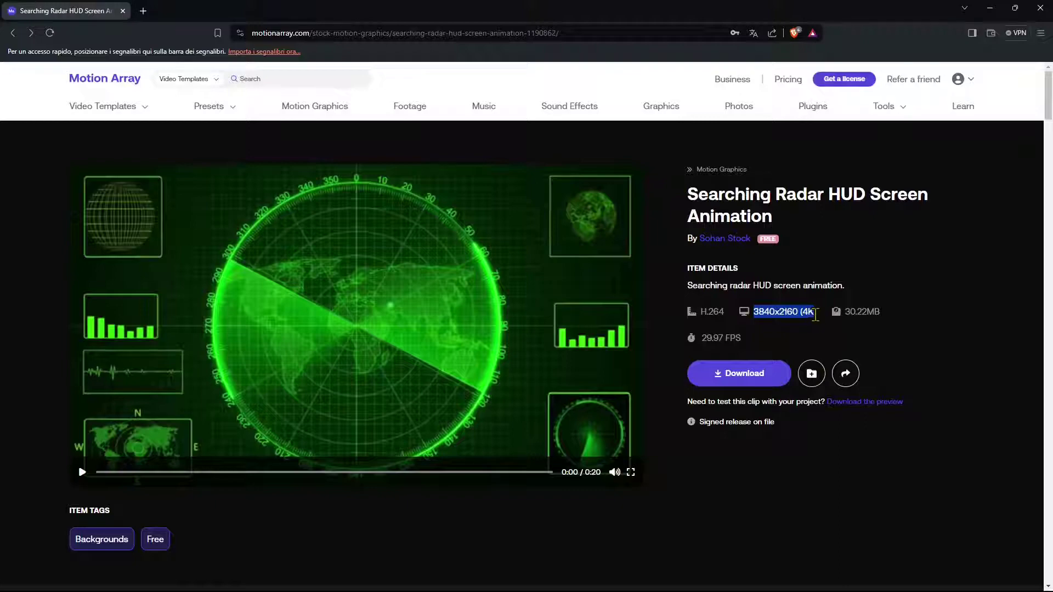
click(923, 363)
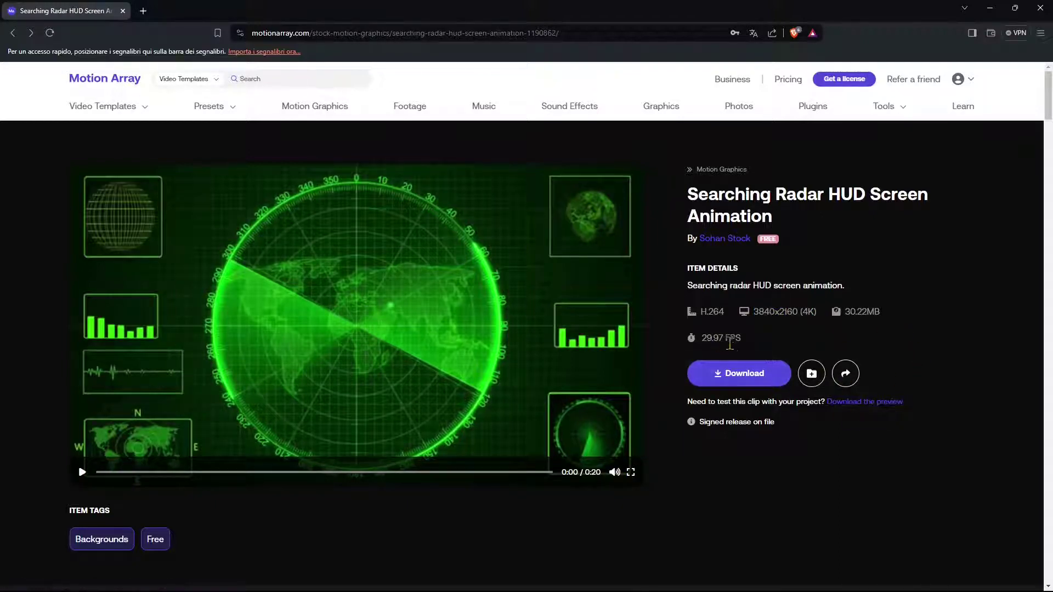
drag(737, 339, 708, 312)
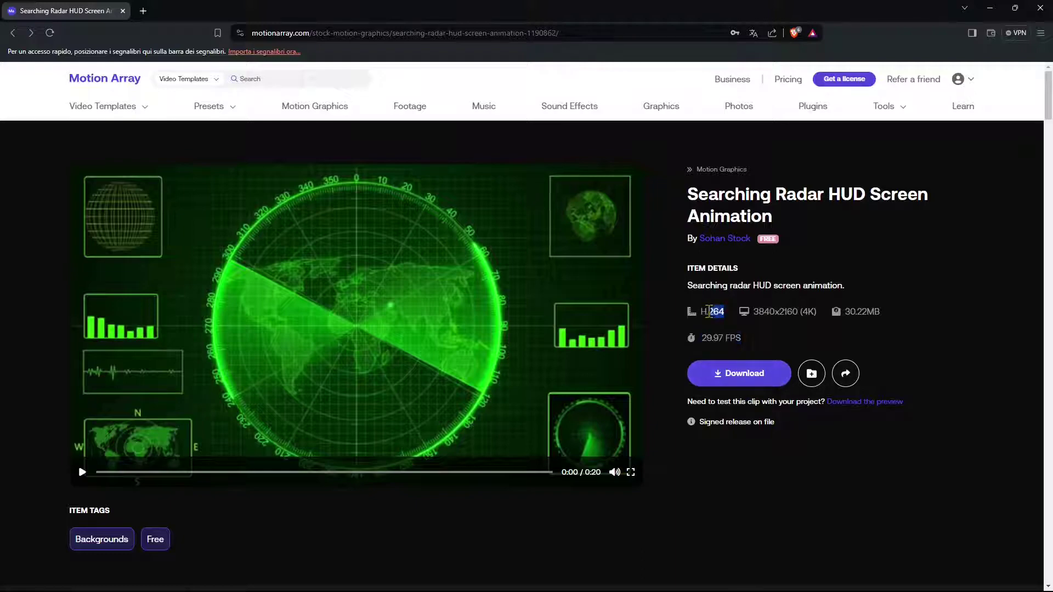
Save Searching_Radar_HUD_Screen_Animation_preview.mp4 into WORKS > NATRON > Import
click(905, 345)
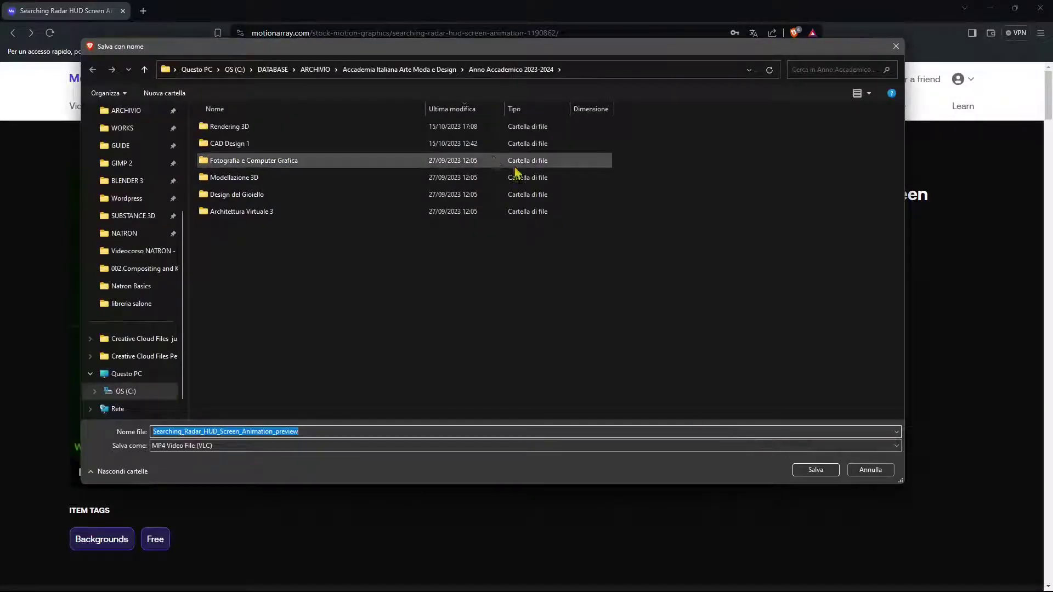
scroll(148, 170, up, 3)
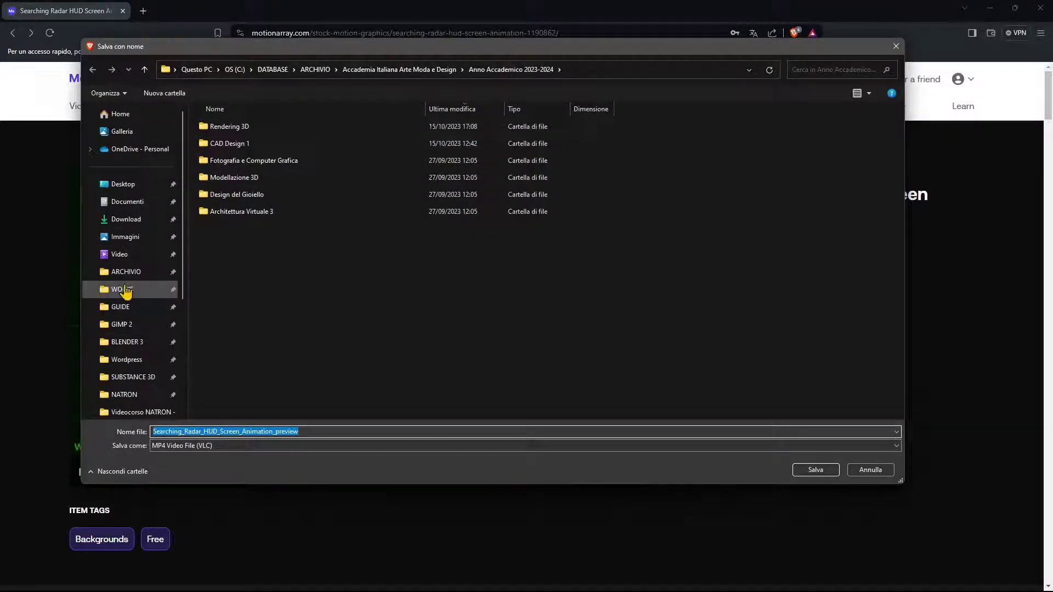
click(125, 290)
double_click(265, 130)
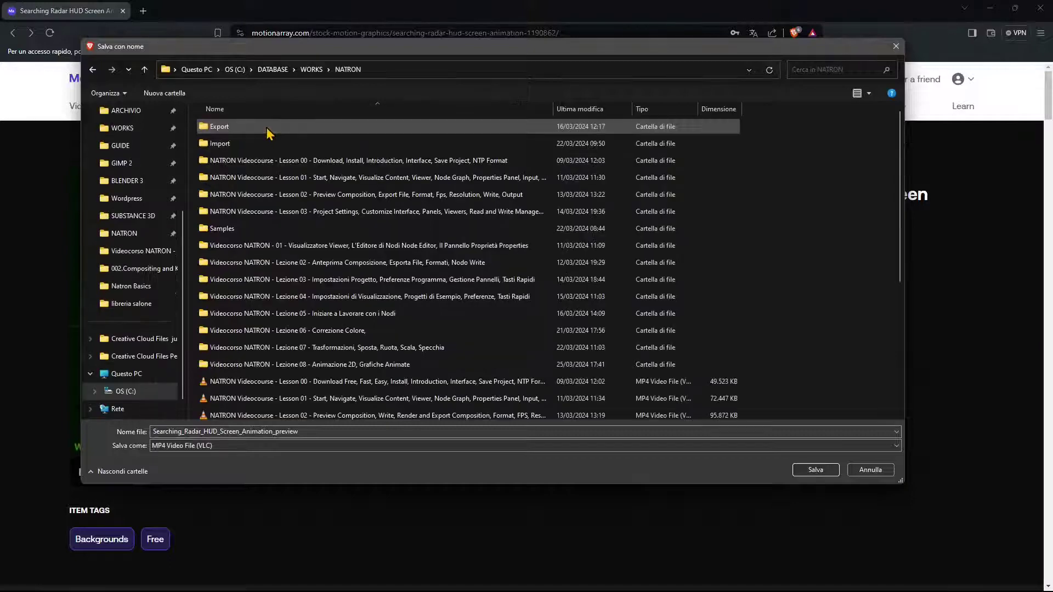
double_click(217, 149)
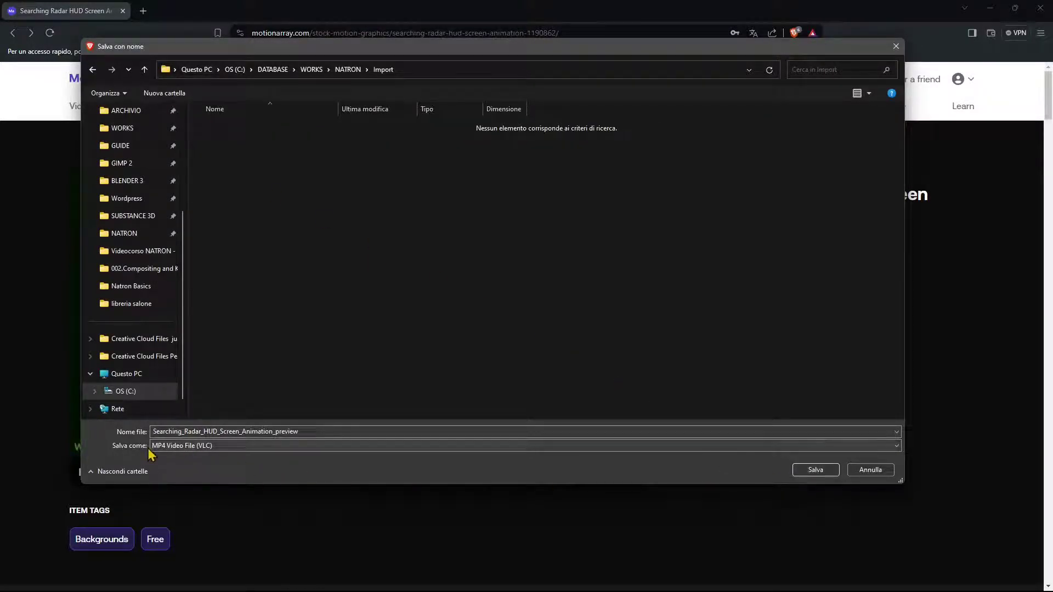
click(806, 473)
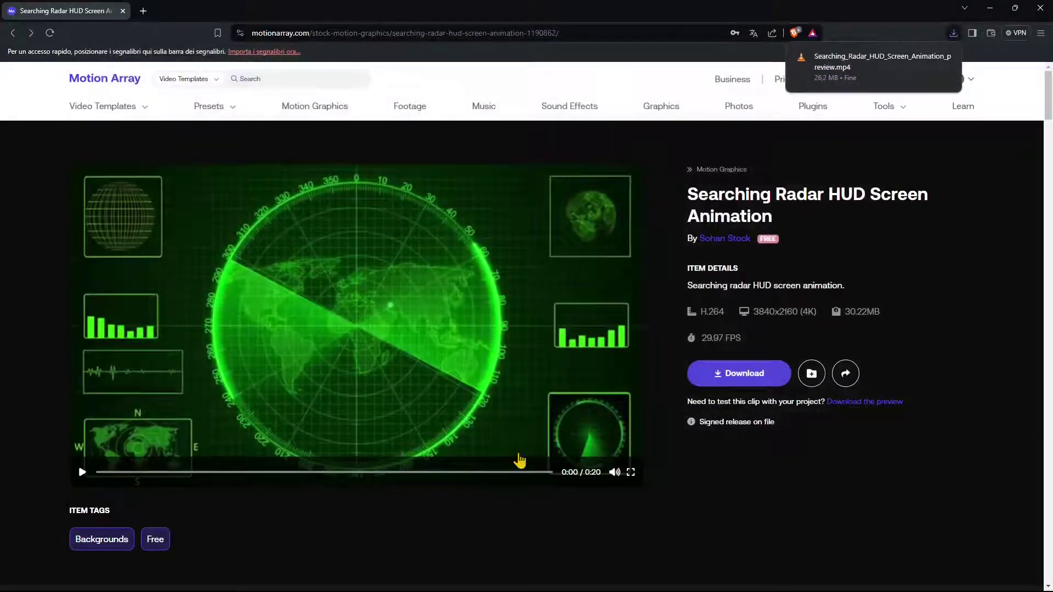
mouse_move(914, 78)
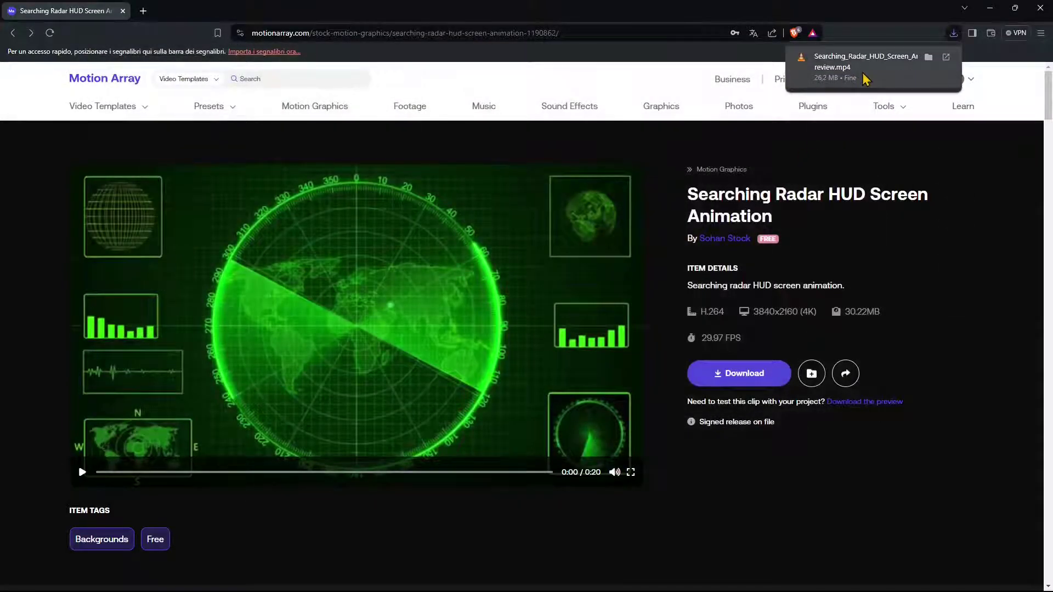
Back in Natron, import the radar HUD preview mp4 as Read2
click(990, 14)
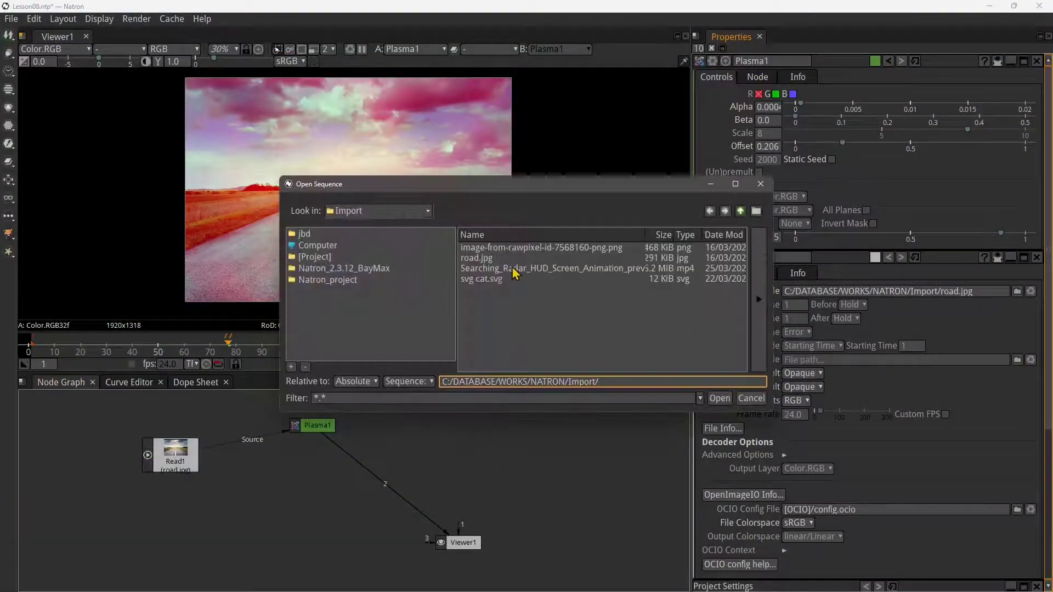
click(504, 269)
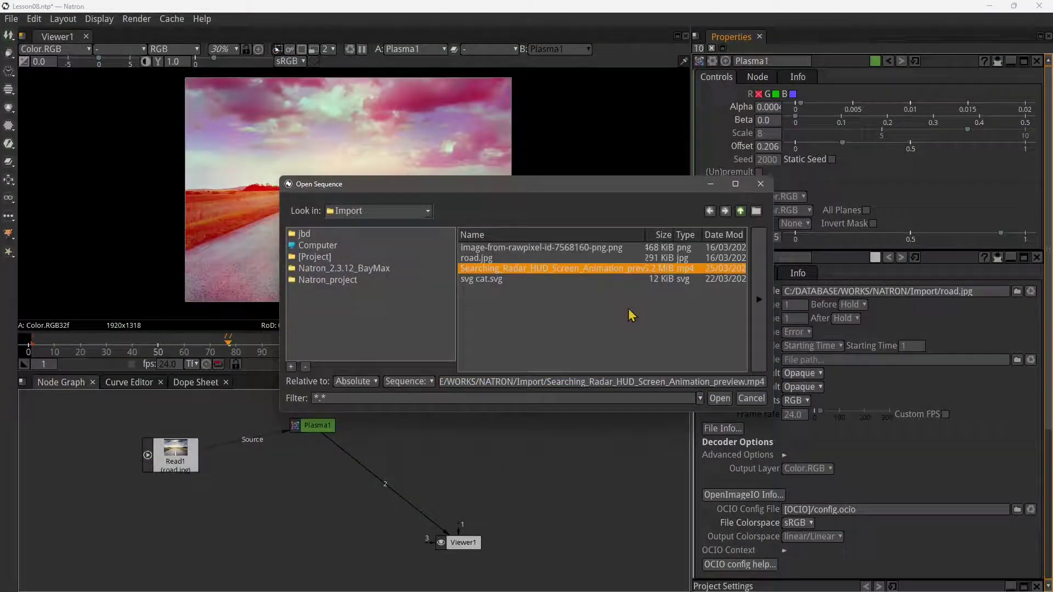
click(719, 398)
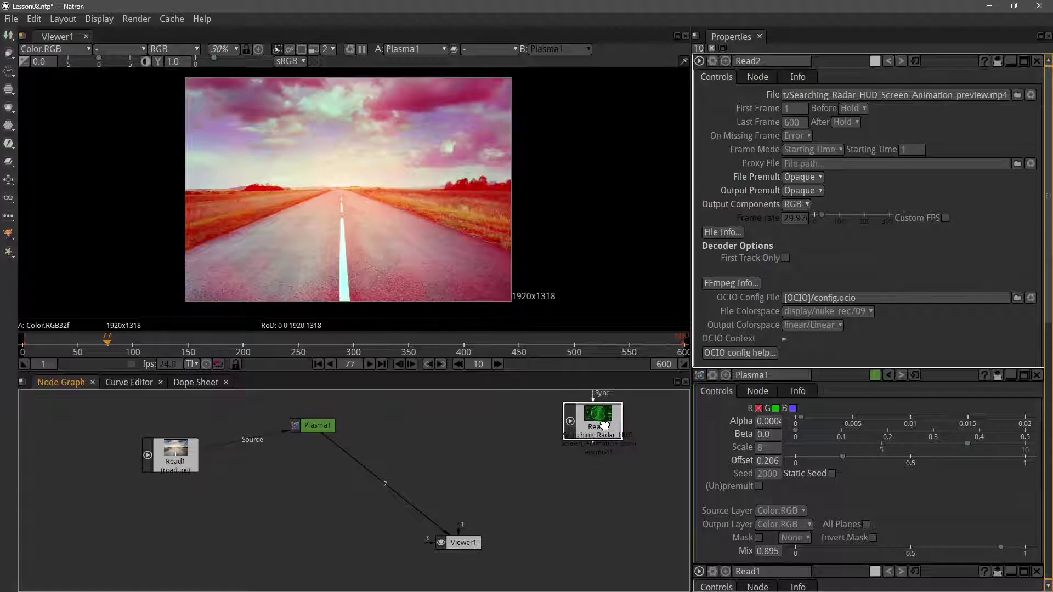
Add Merge1 with Read2 as A, insert it between Plasma1 and Viewer1, and tidy the nodes
key(m)
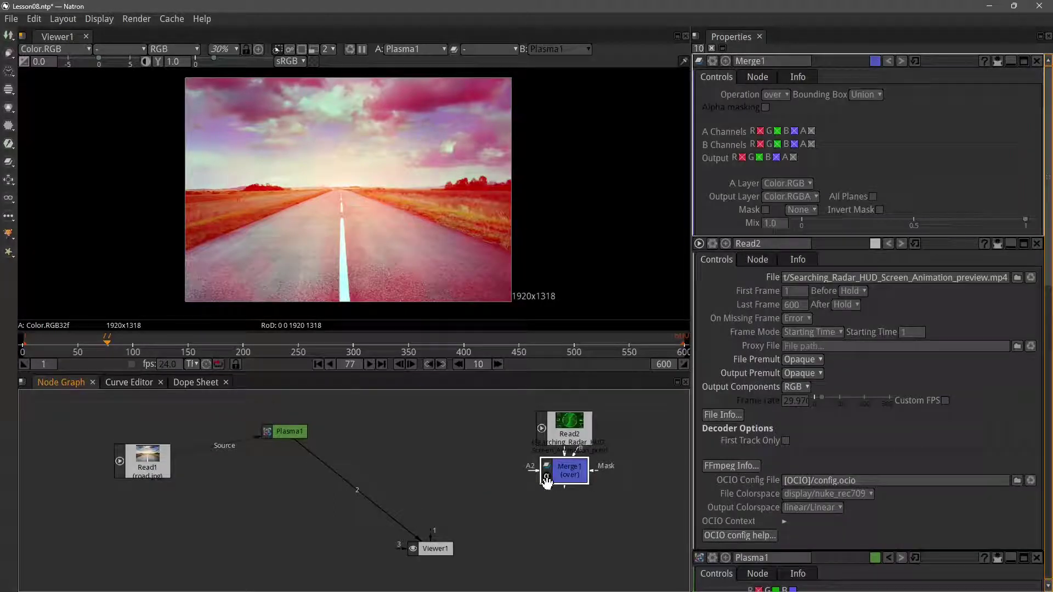
drag(549, 484, 425, 505)
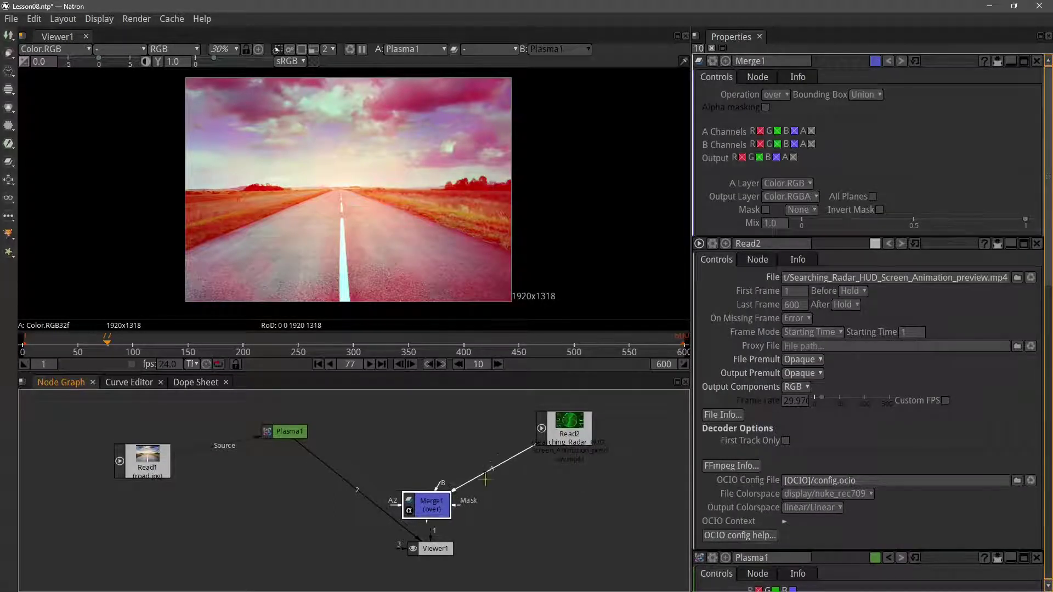
drag(569, 435, 390, 436)
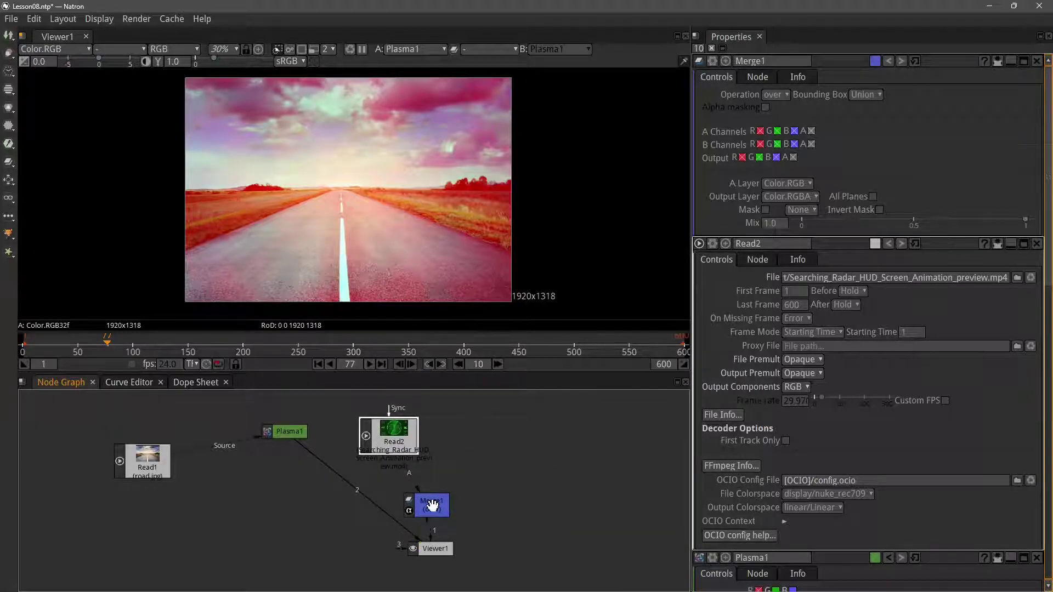
drag(433, 505, 292, 432)
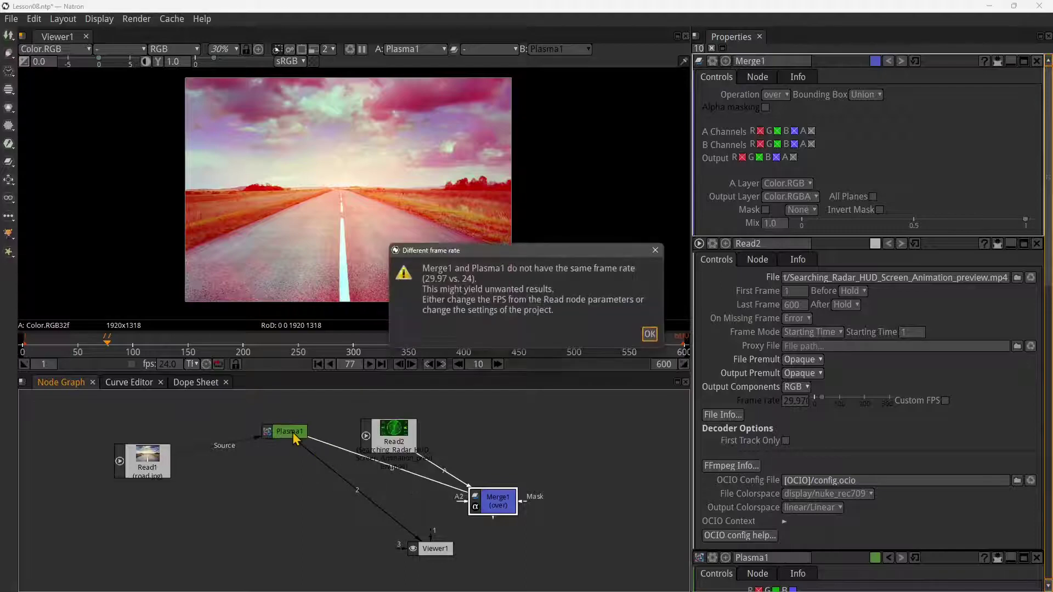
click(650, 335)
drag(288, 431, 583, 428)
drag(148, 464, 537, 411)
Rearrange the node graph, moving Merge1 left and Viewer1 below the merge node
drag(453, 457, 447, 463)
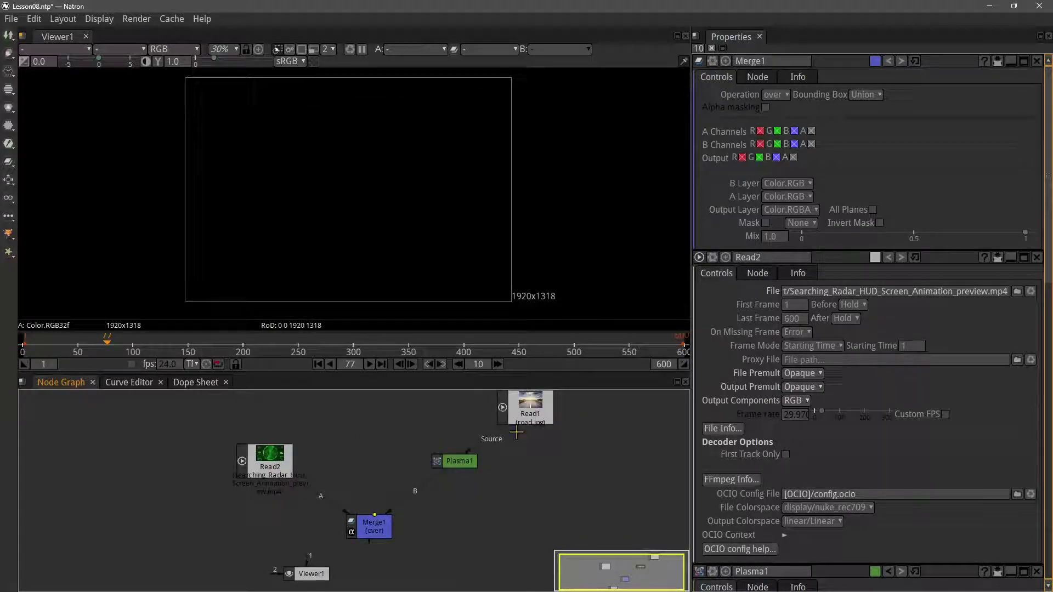
drag(530, 408, 534, 429)
mouse_move(366, 532)
mouse_down()
mouse_move(332, 537)
mouse_move(342, 537)
mouse_up()
drag(407, 491, 407, 456)
drag(311, 544, 345, 560)
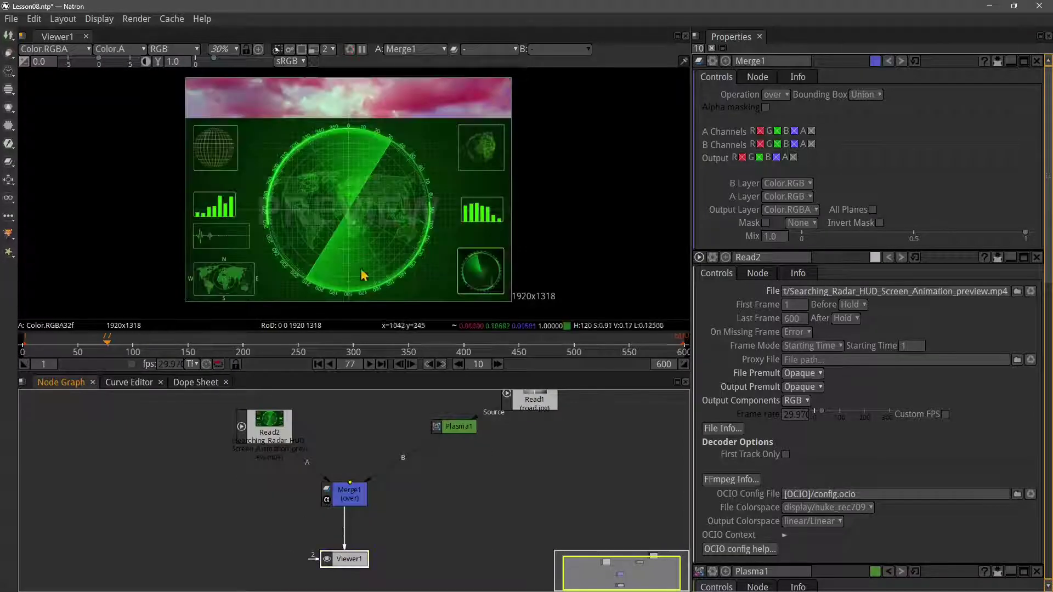
Move Read2 up-left, frame the whole tree, and select Read2 and Merge1 to check wiring
drag(269, 425, 196, 417)
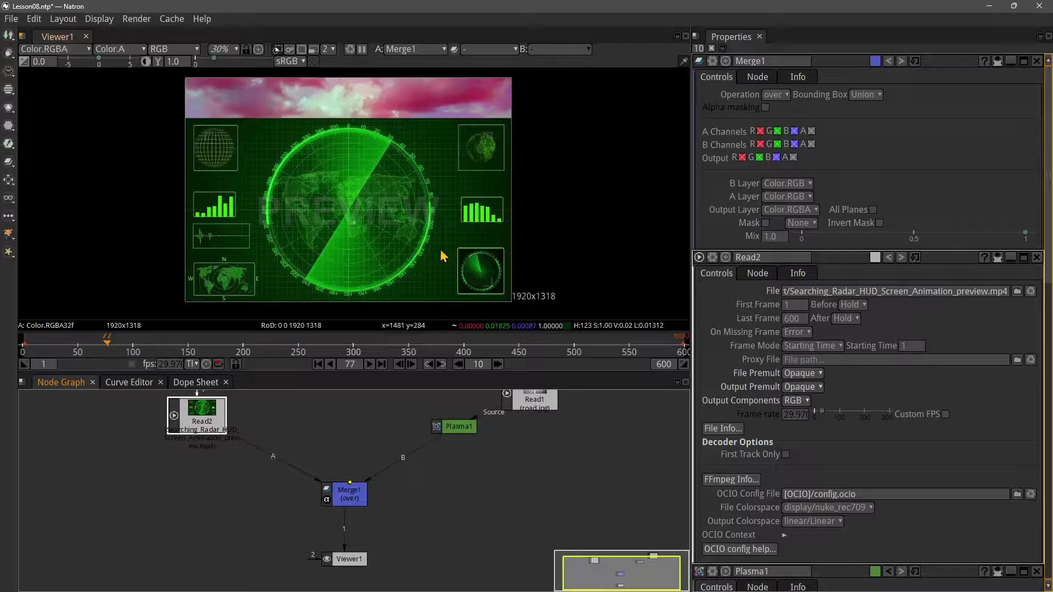
drag(343, 395, 344, 424)
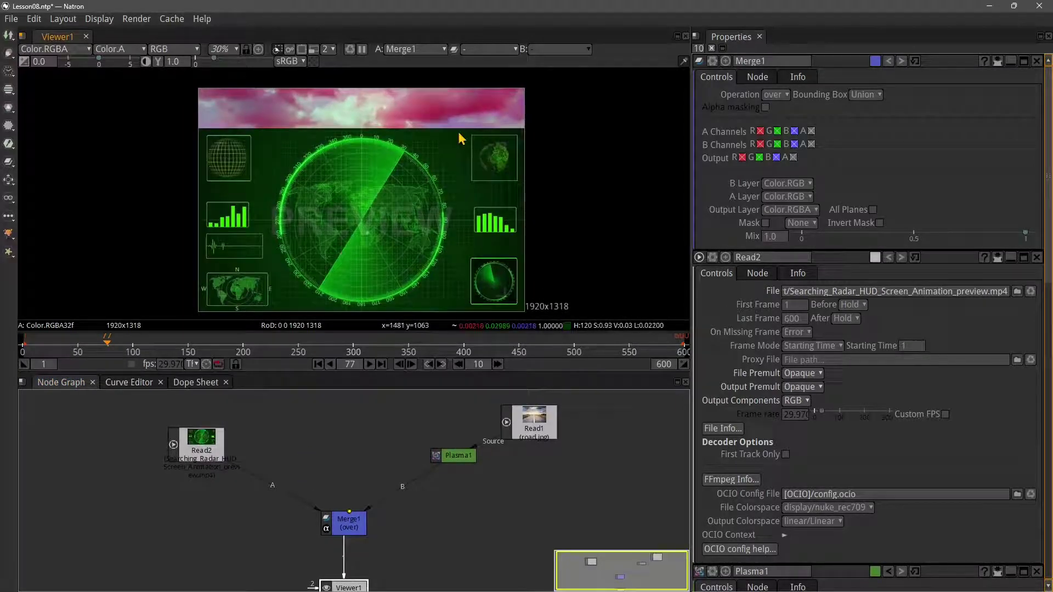
click(210, 454)
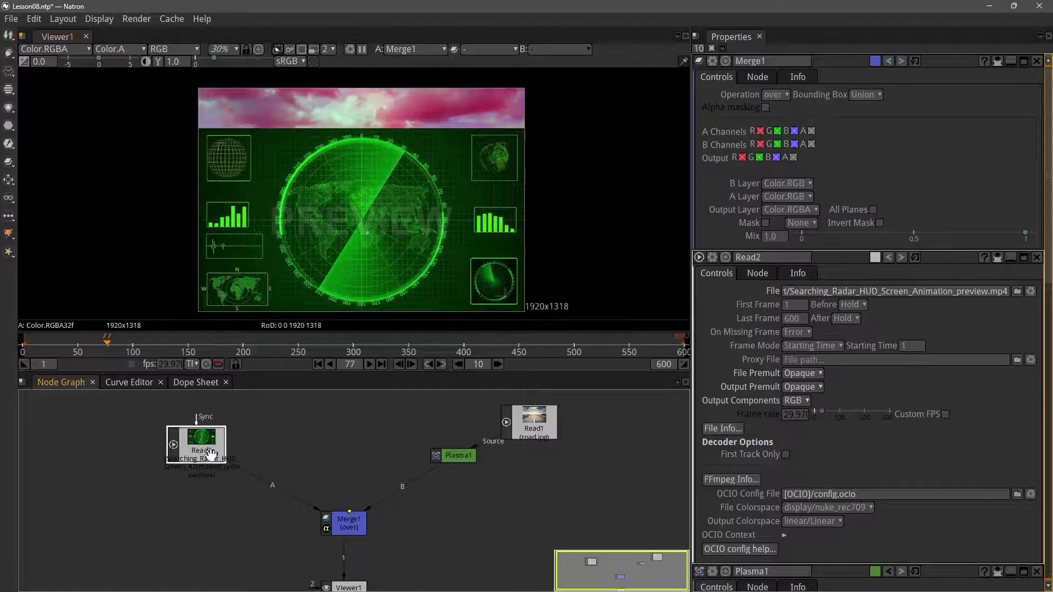
click(347, 529)
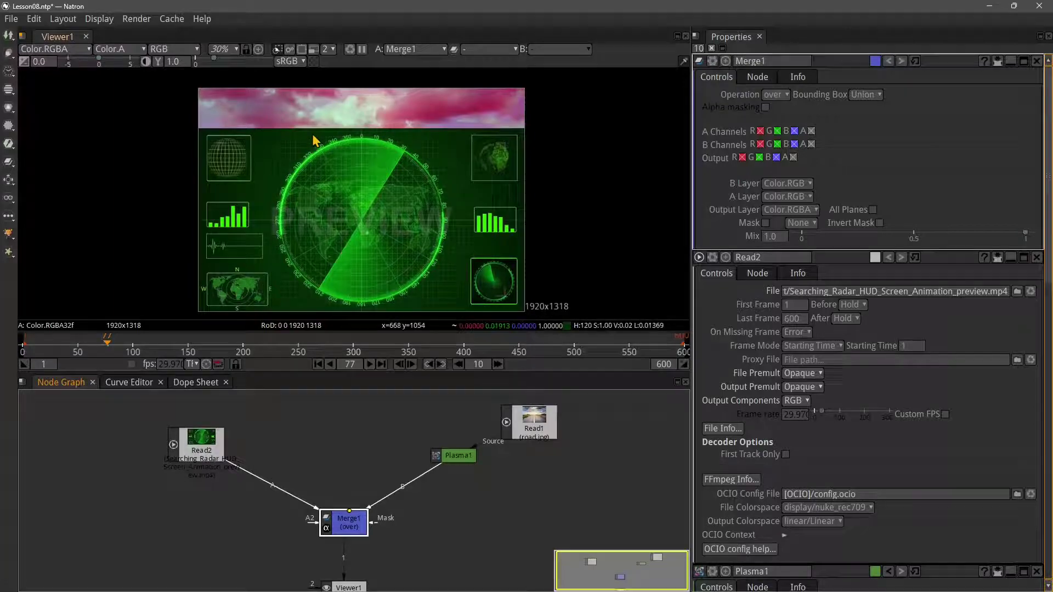
Nudge the radar Read node, then set Merge1's operation to atop
click(211, 450)
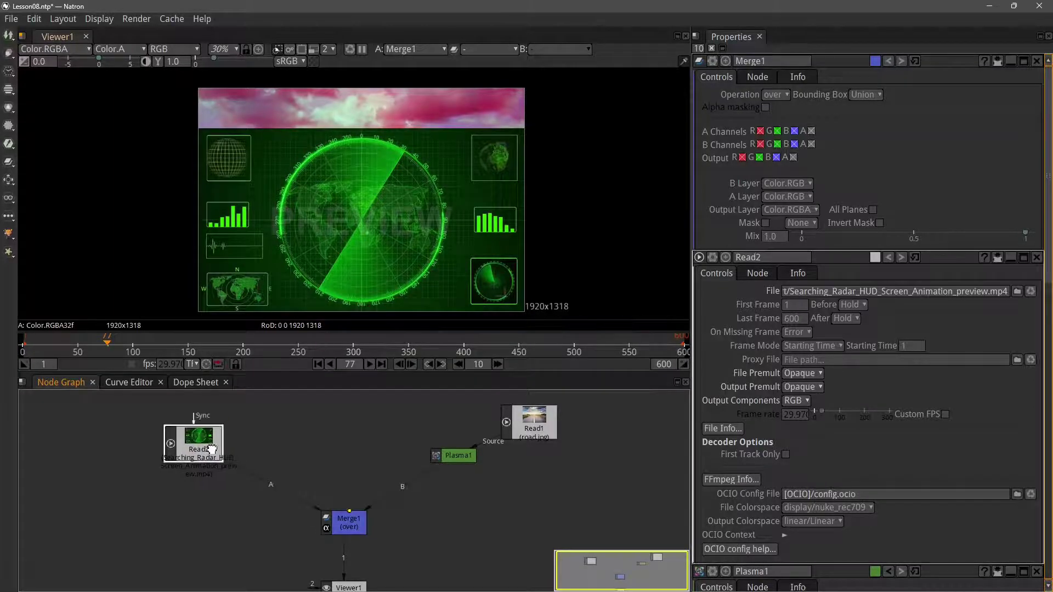
drag(211, 450, 216, 451)
click(345, 524)
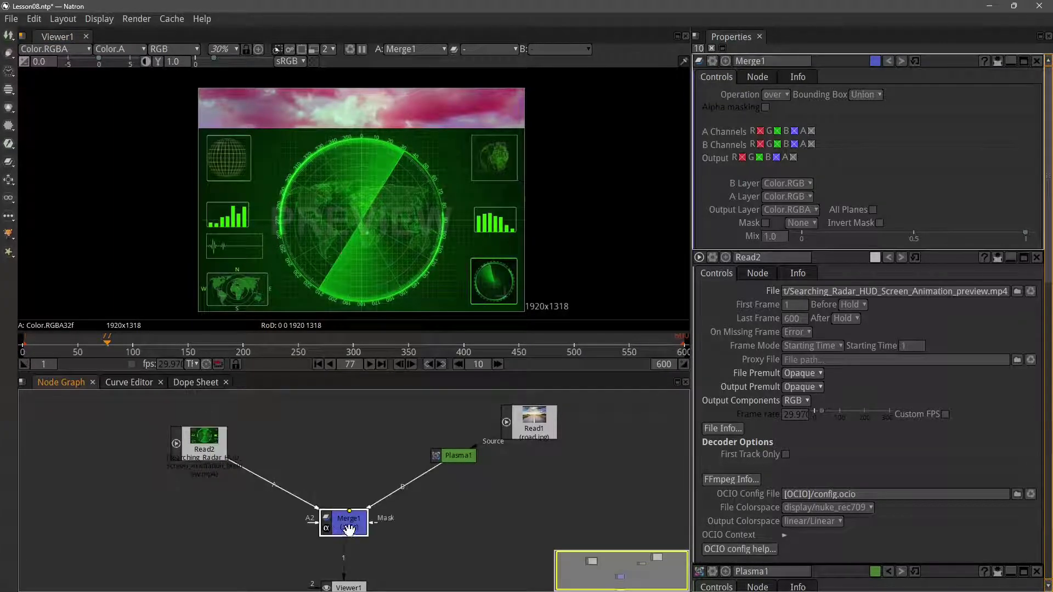
click(777, 102)
click(777, 107)
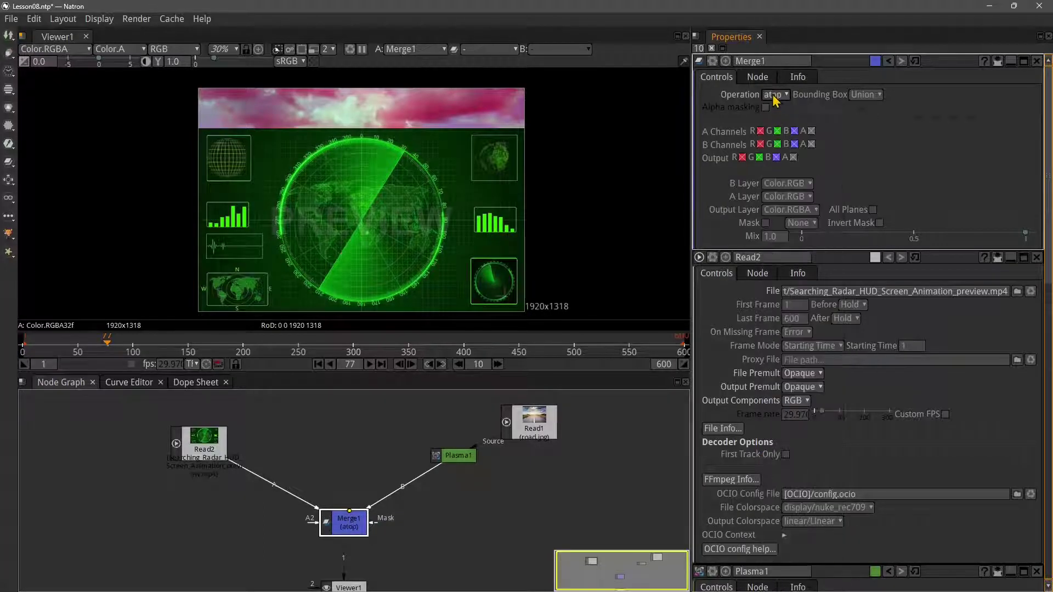
Scroll through Merge1's blend modes and settle on soft-light
scroll(775, 101, down, 2)
scroll(775, 101, up, 1)
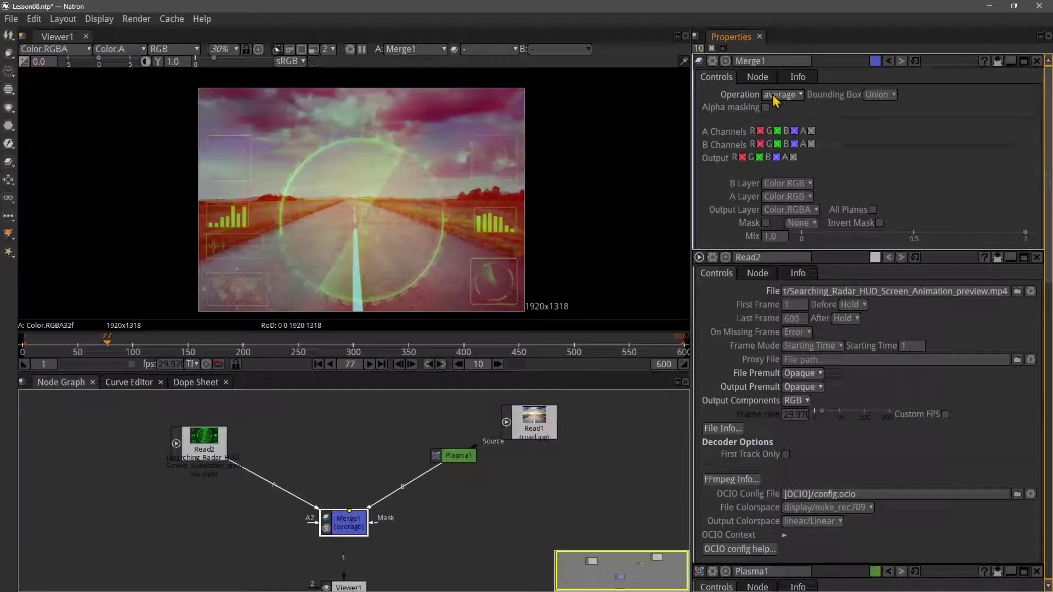
scroll(787, 103, down, 4)
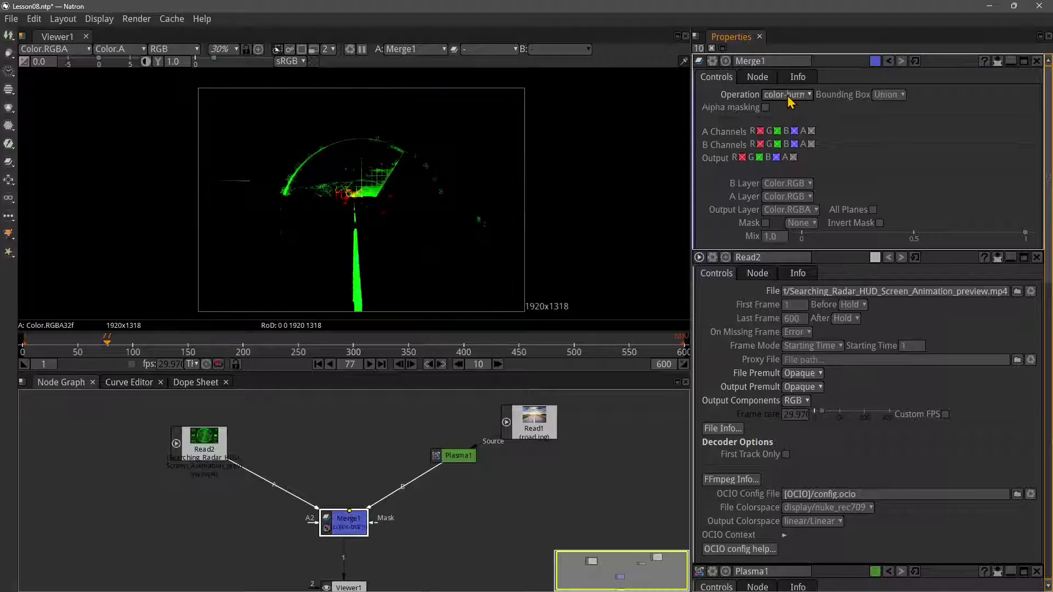
scroll(790, 101, up, 2)
scroll(789, 102, down, 7)
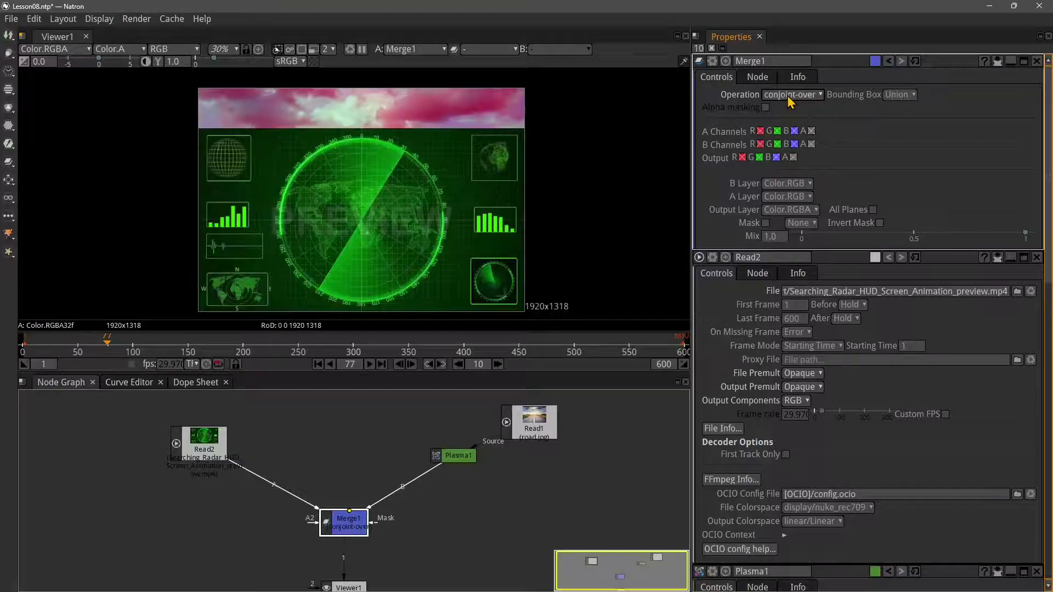
scroll(790, 102, down, 4)
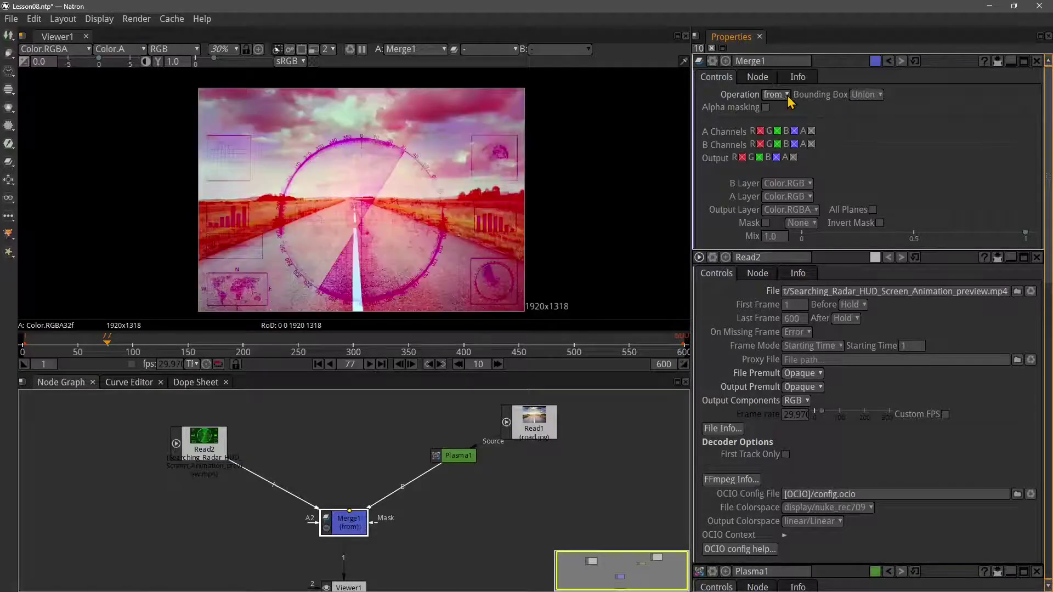
scroll(789, 102, down, 6)
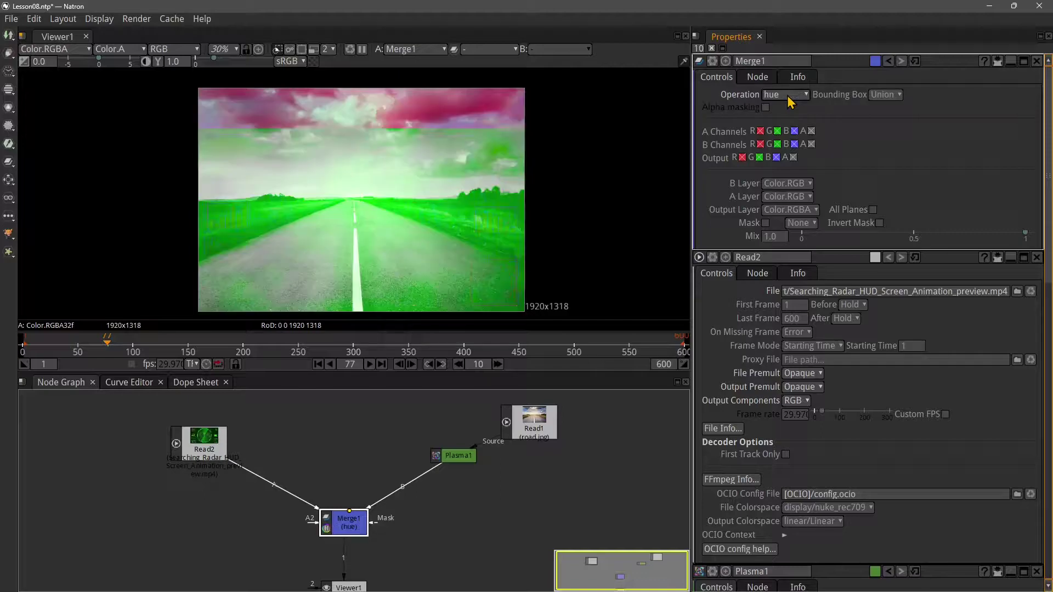
scroll(790, 102, down, 2)
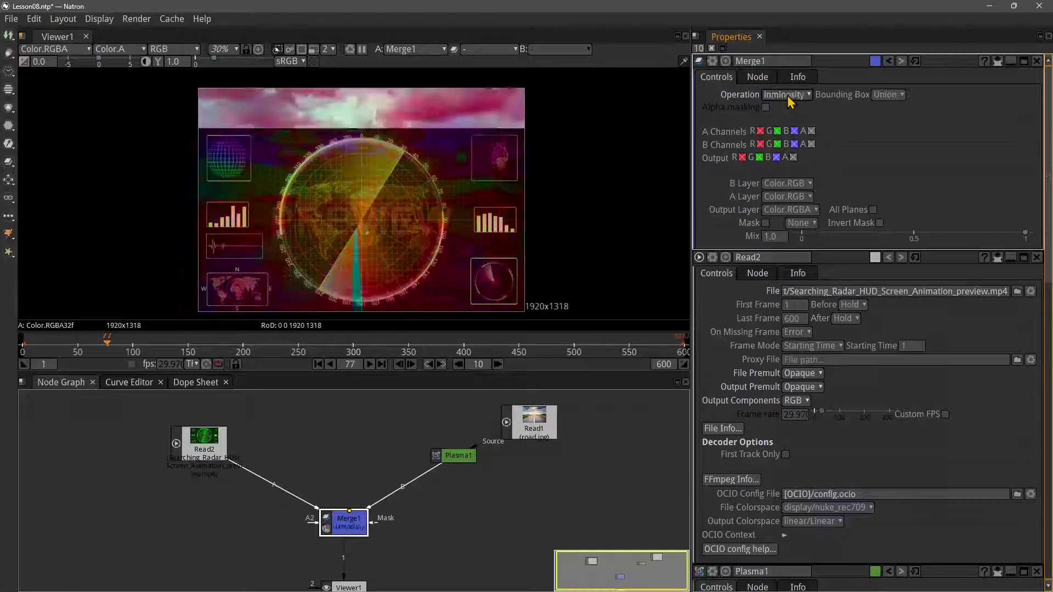
scroll(790, 102, down, 6)
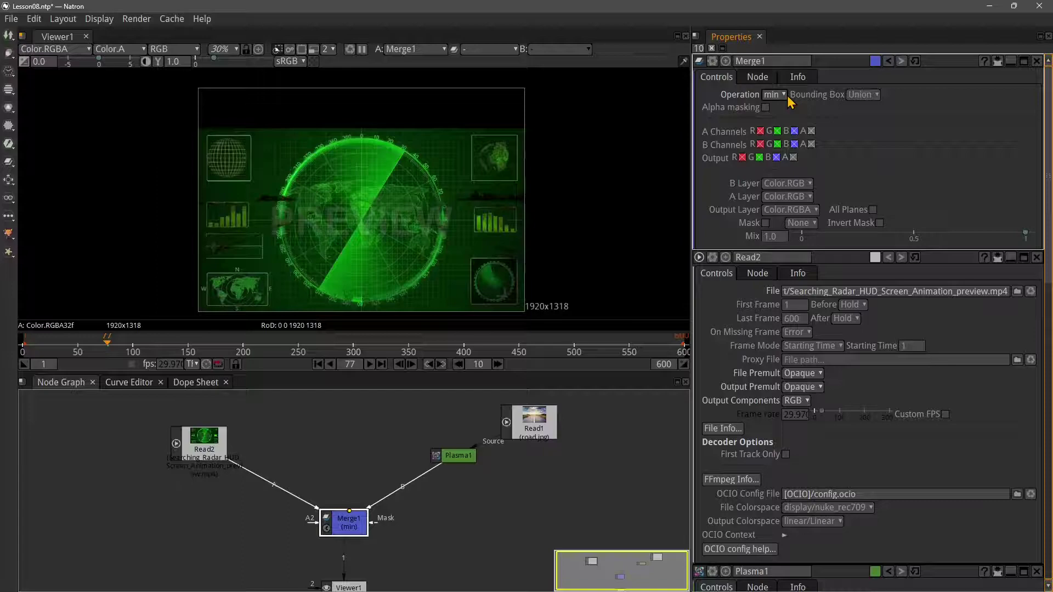
scroll(790, 101, down, 3)
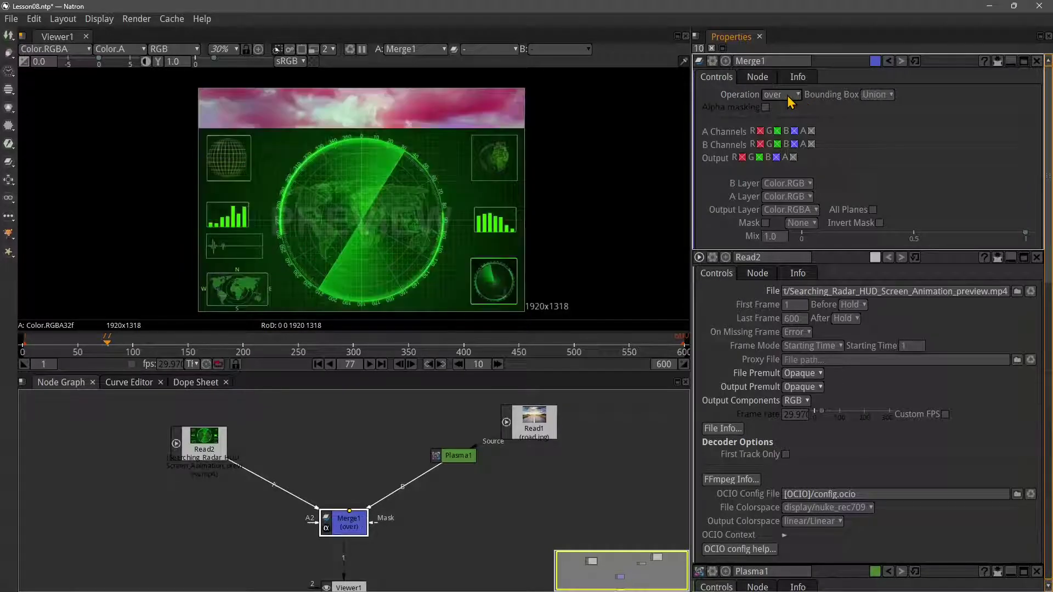
scroll(790, 102, up, 1)
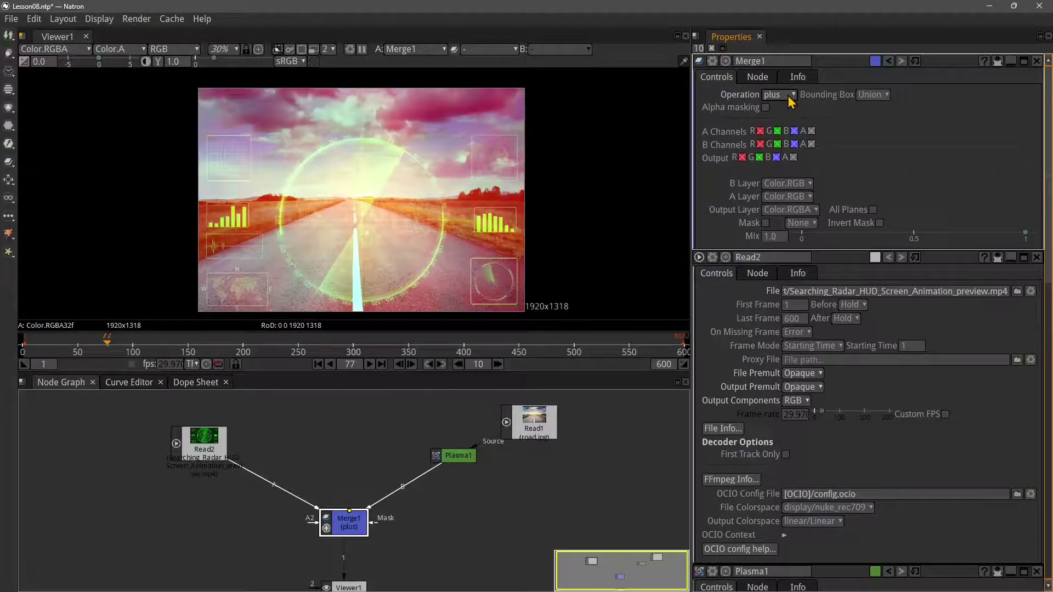
scroll(790, 101, down, 5)
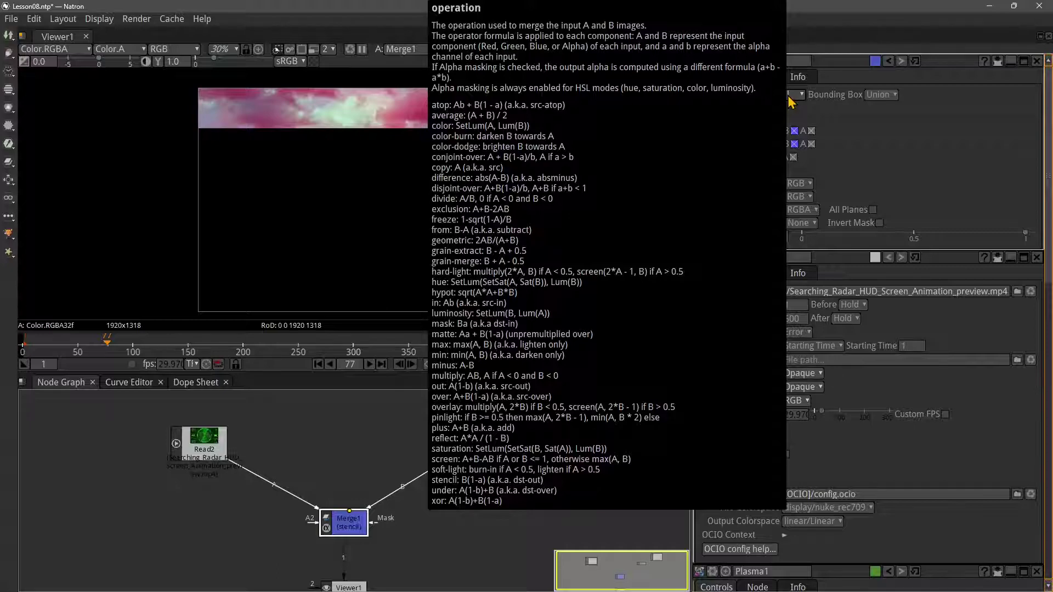
scroll(790, 102, up, 1)
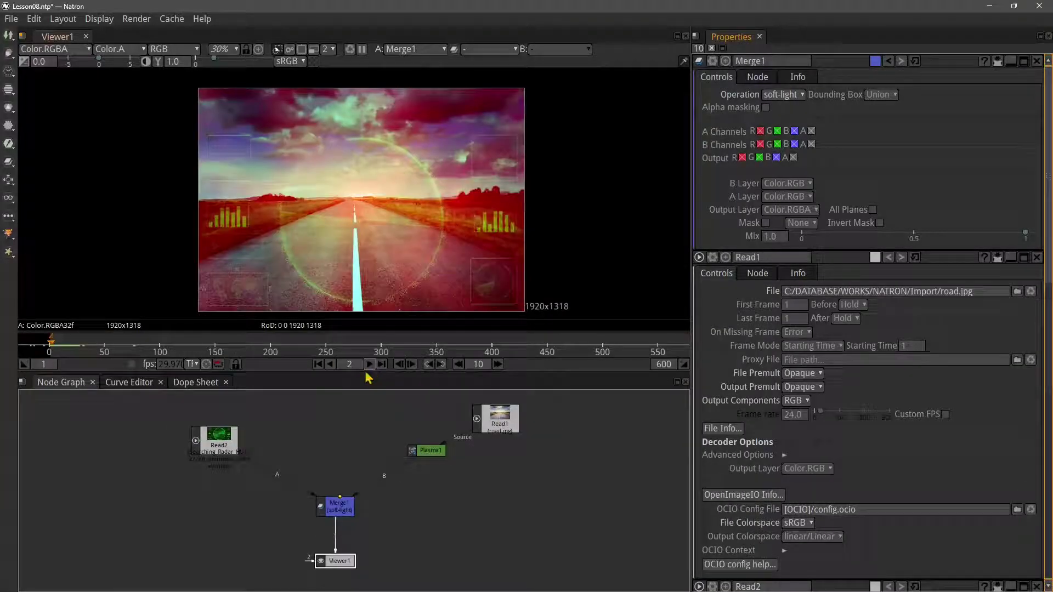
Play and stop the composite, return the playhead to frame 21, and maximize the viewer
click(369, 365)
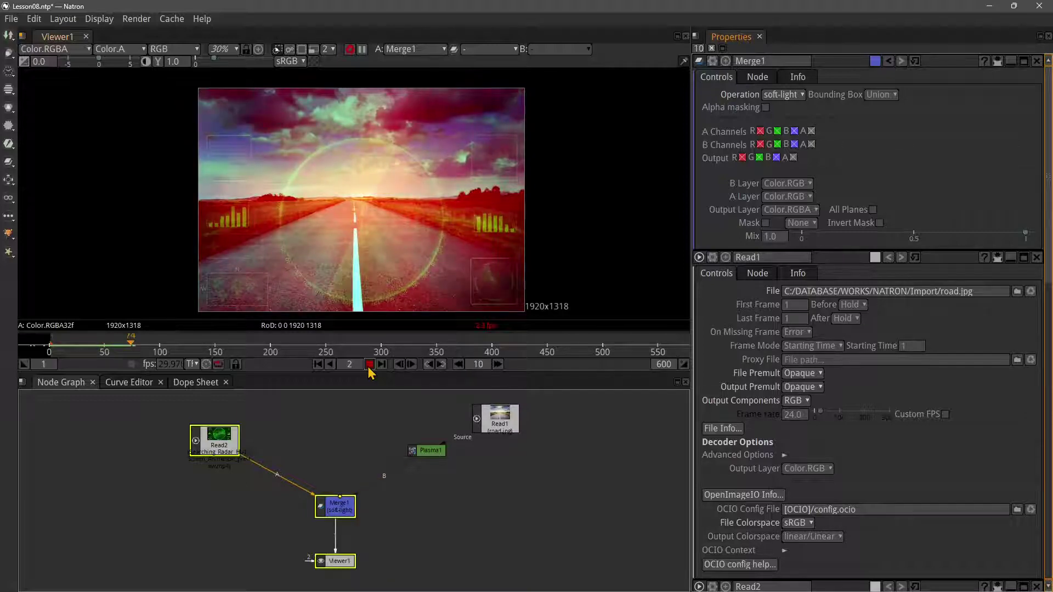
click(369, 365)
click(103, 352)
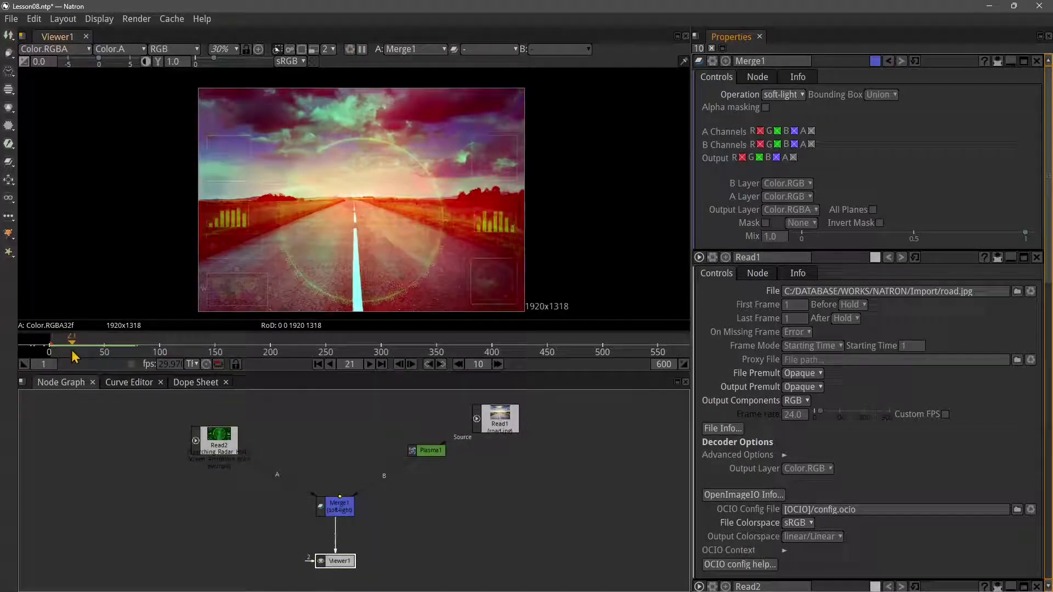
drag(104, 352, 71, 351)
key(space)
key(space)
key(space)
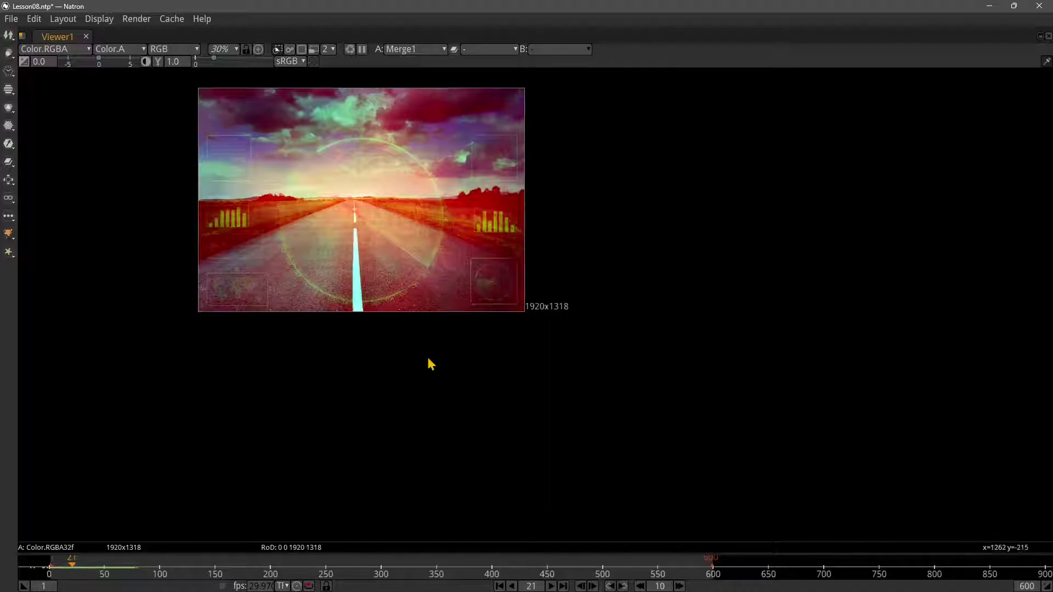
Restore the pane layout, set the viewer proxy level to 8 after trying 16, and play forward
scroll(354, 307, up, 4)
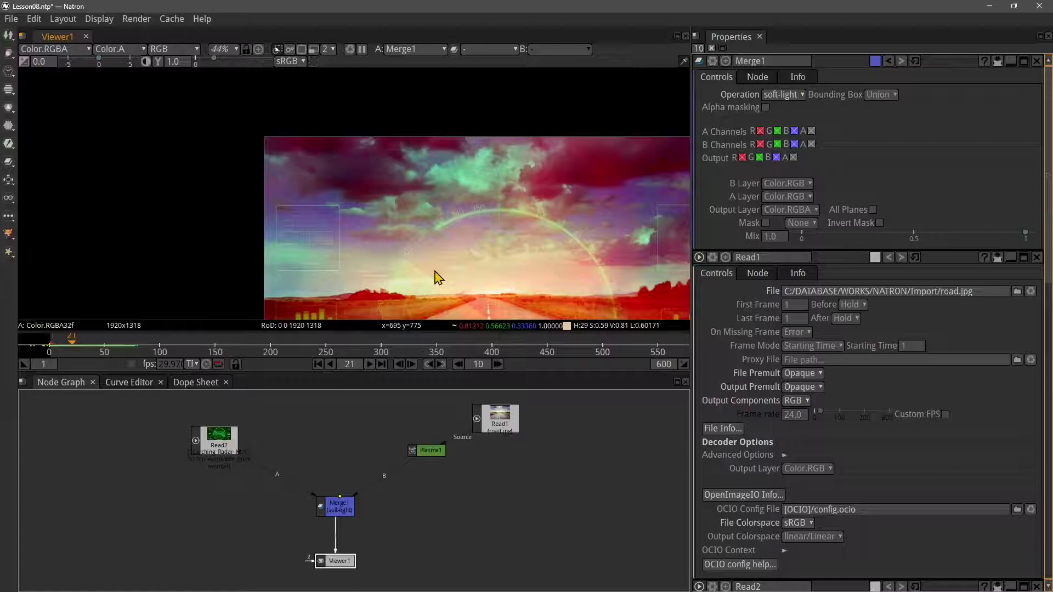
scroll(423, 171, down, 3)
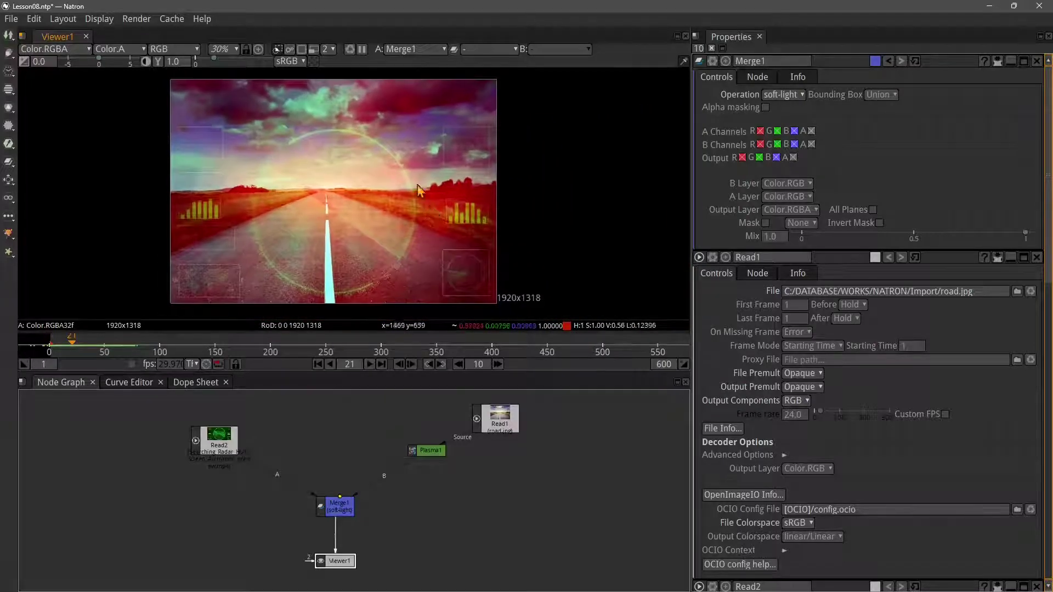
click(328, 49)
click(333, 91)
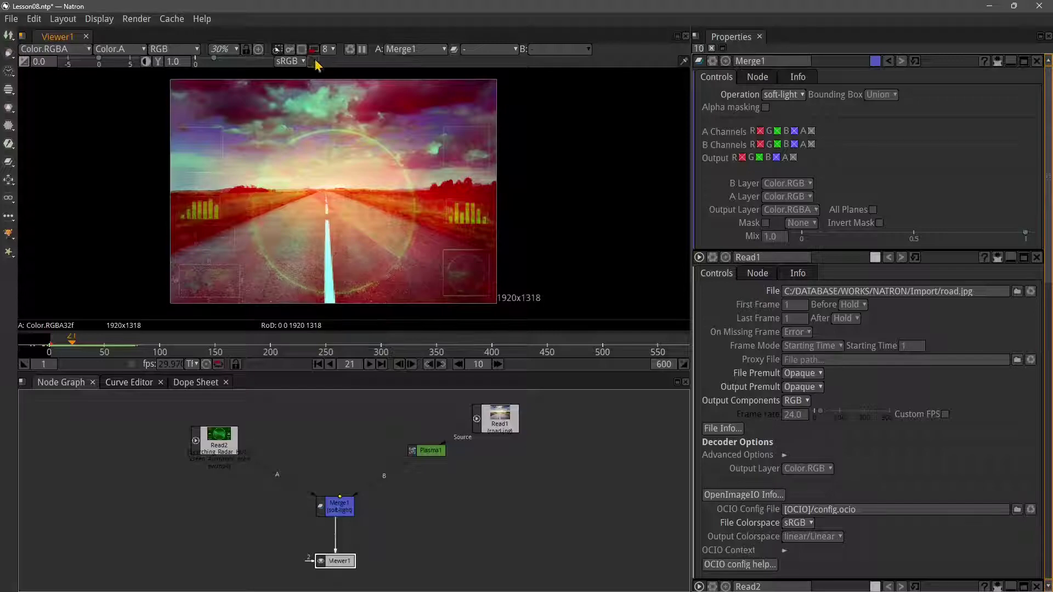
click(328, 49)
click(333, 105)
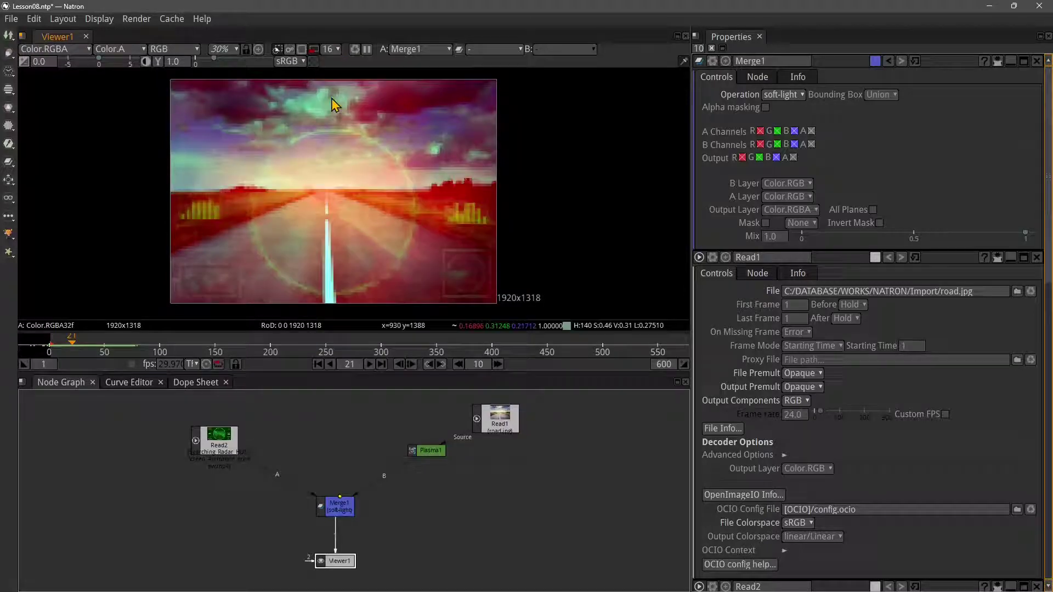
click(328, 48)
click(333, 91)
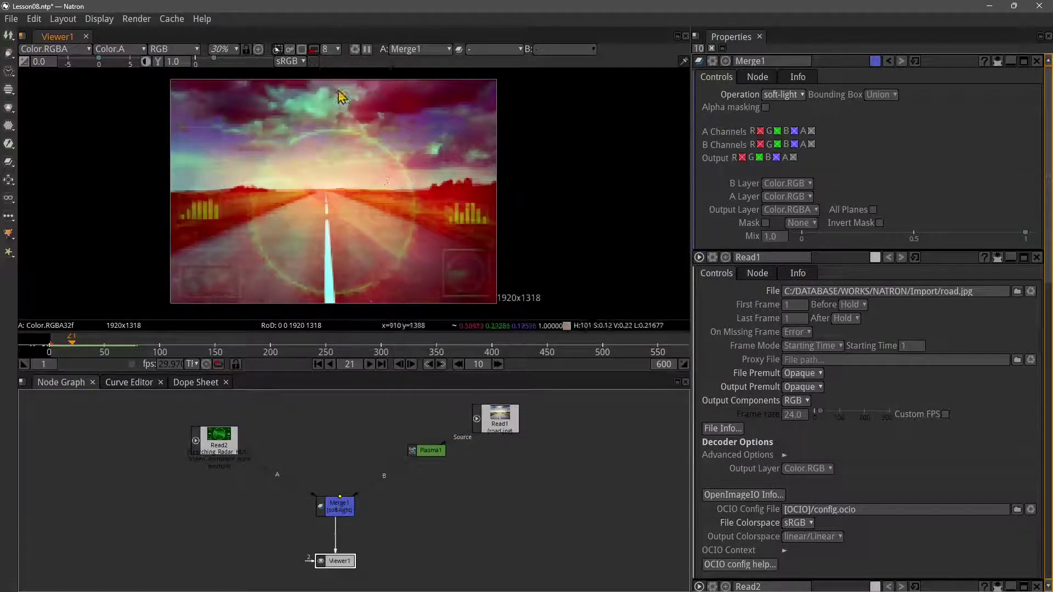
click(369, 364)
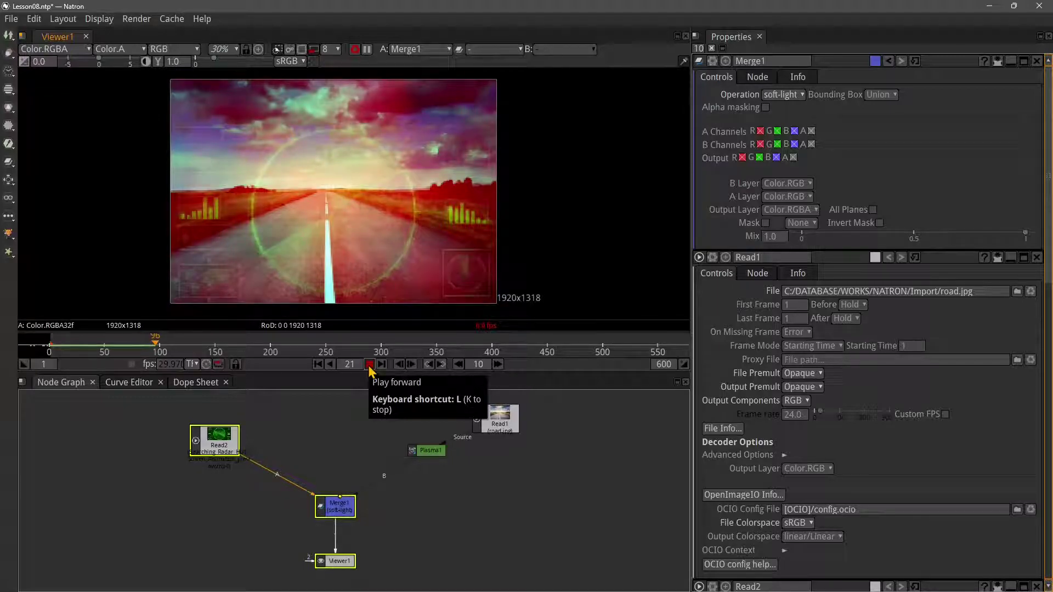
Stop playback at frame 43 and make it the playback in point
click(369, 364)
drag(157, 344, 103, 345)
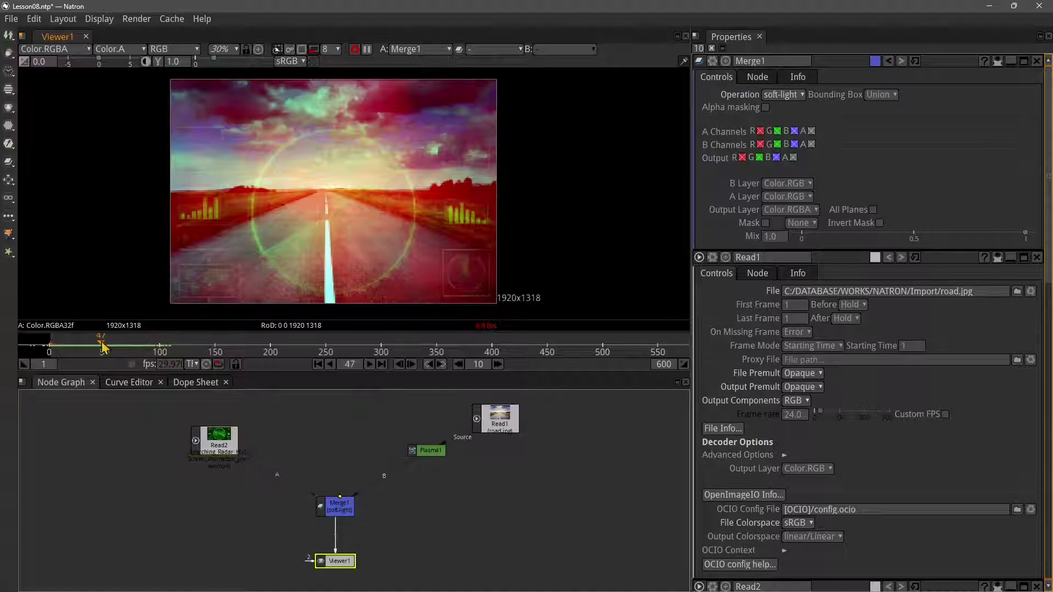
click(370, 364)
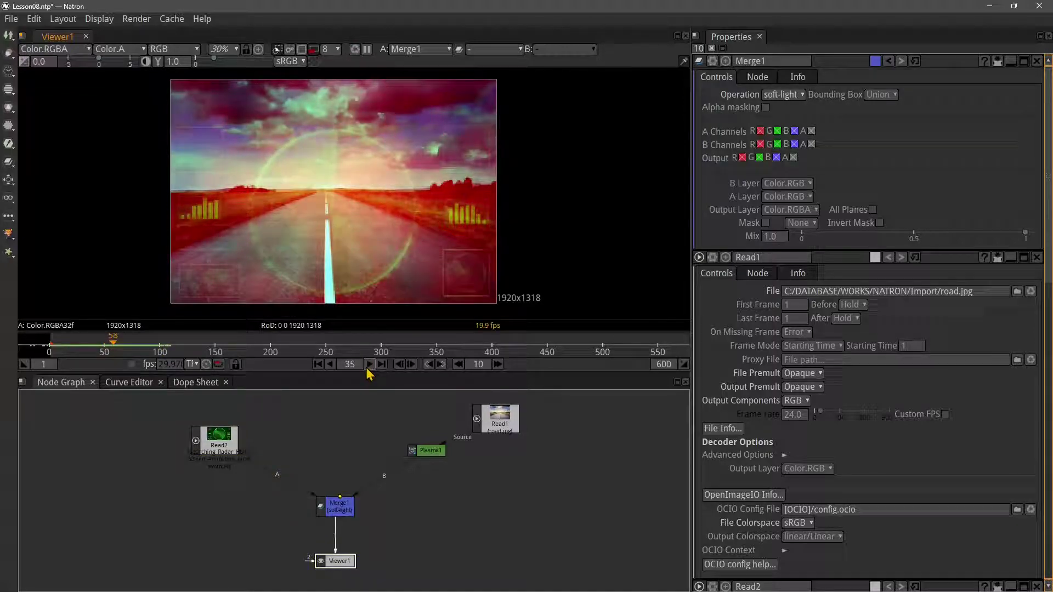
click(370, 364)
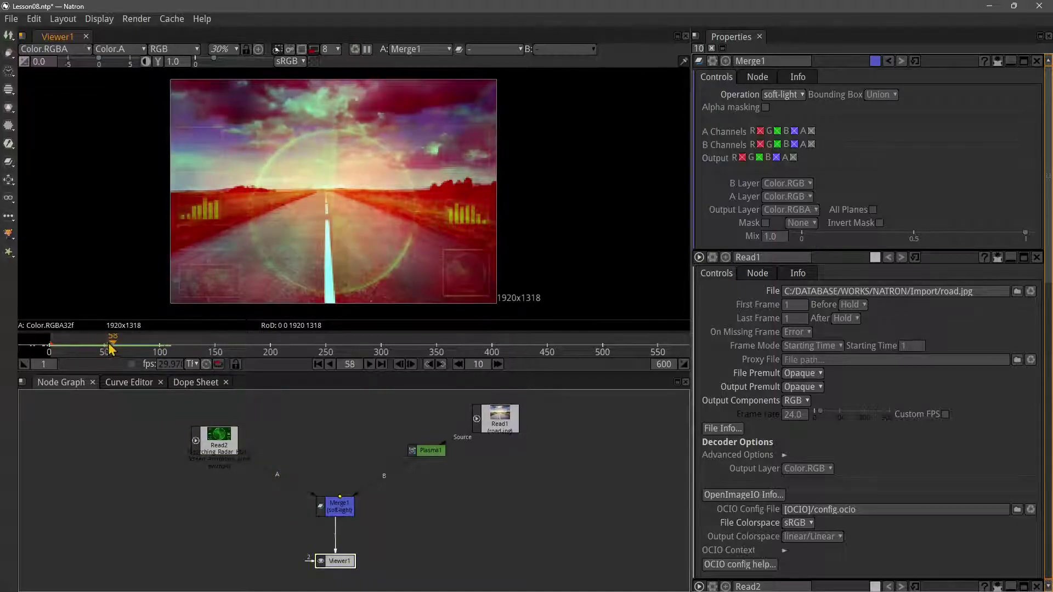
click(23, 364)
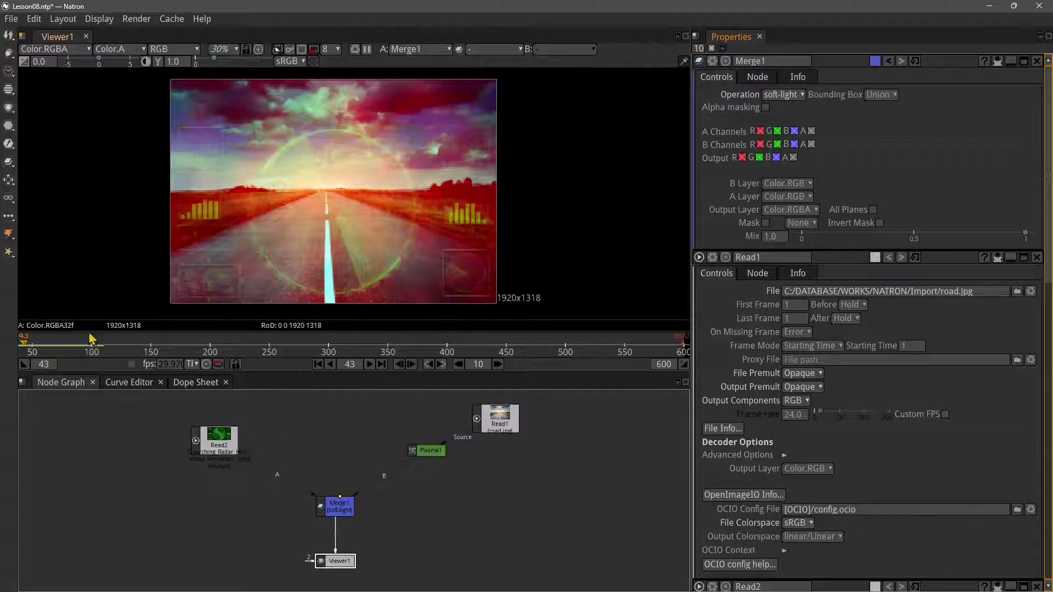
click(49, 364)
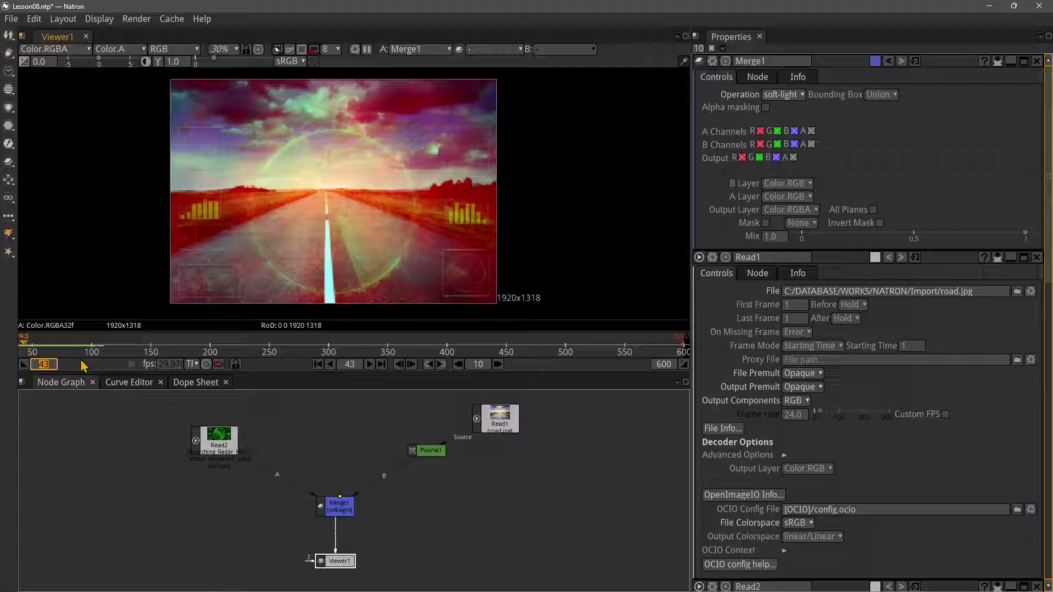
Pan the timeline ruler and scrub the playhead forward toward frame 103
drag(114, 349, 270, 348)
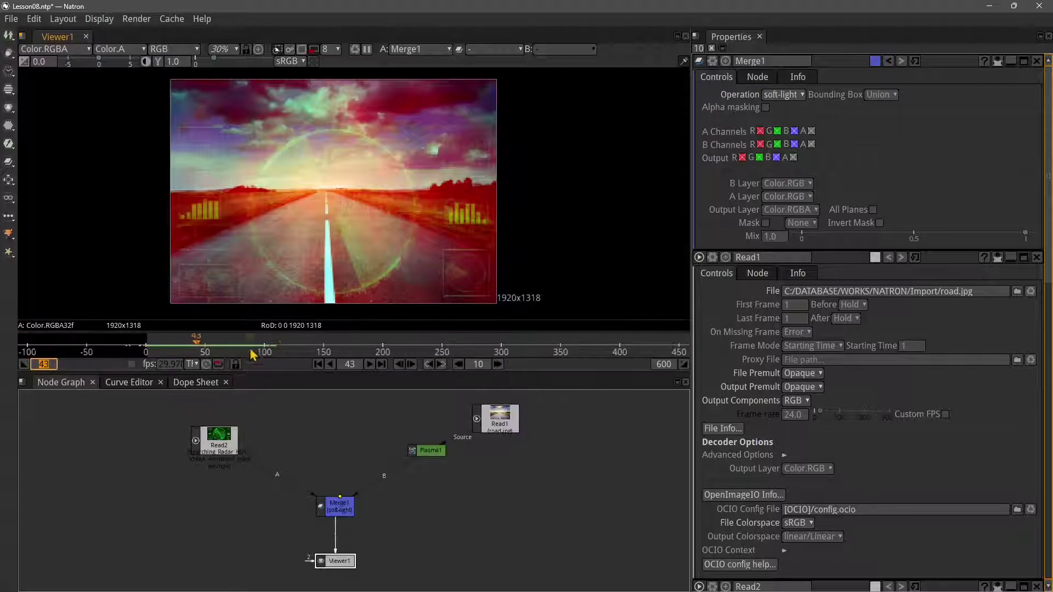
click(149, 346)
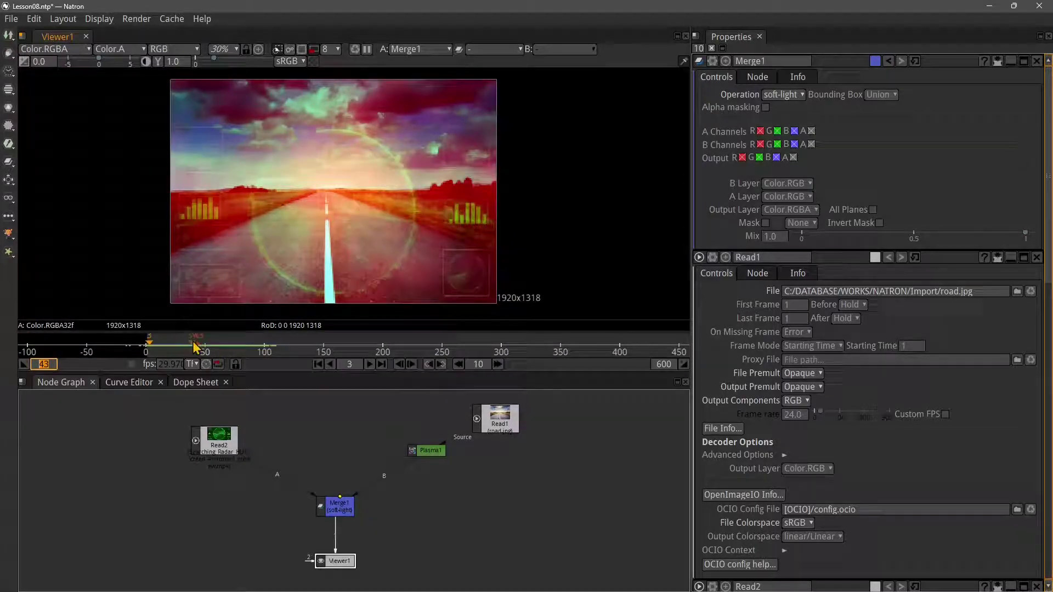
drag(149, 353, 270, 351)
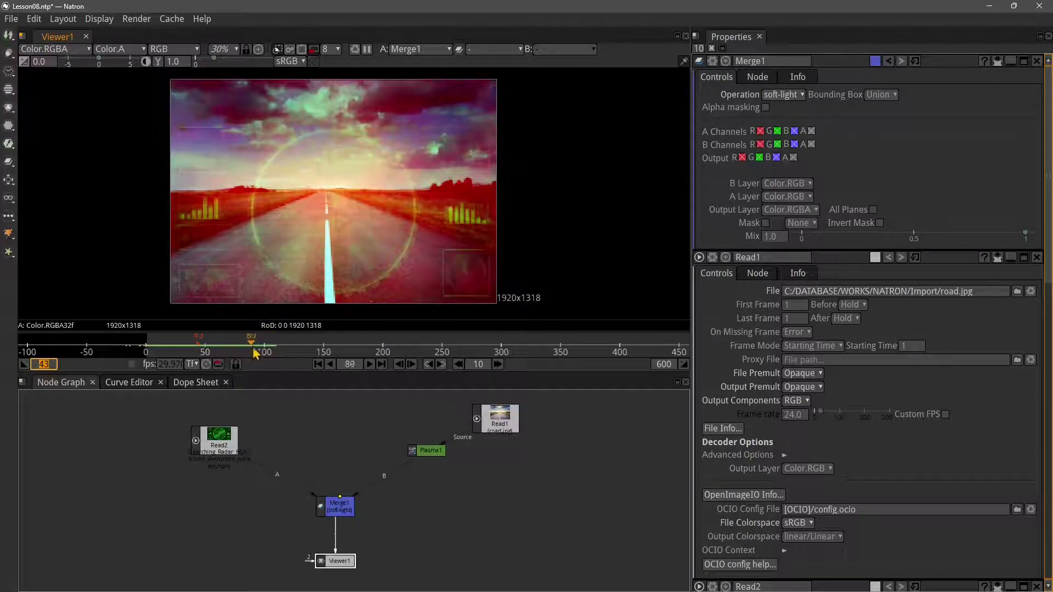
Set the out point at frame 103, then preview the 43–103 range and stop it
click(681, 367)
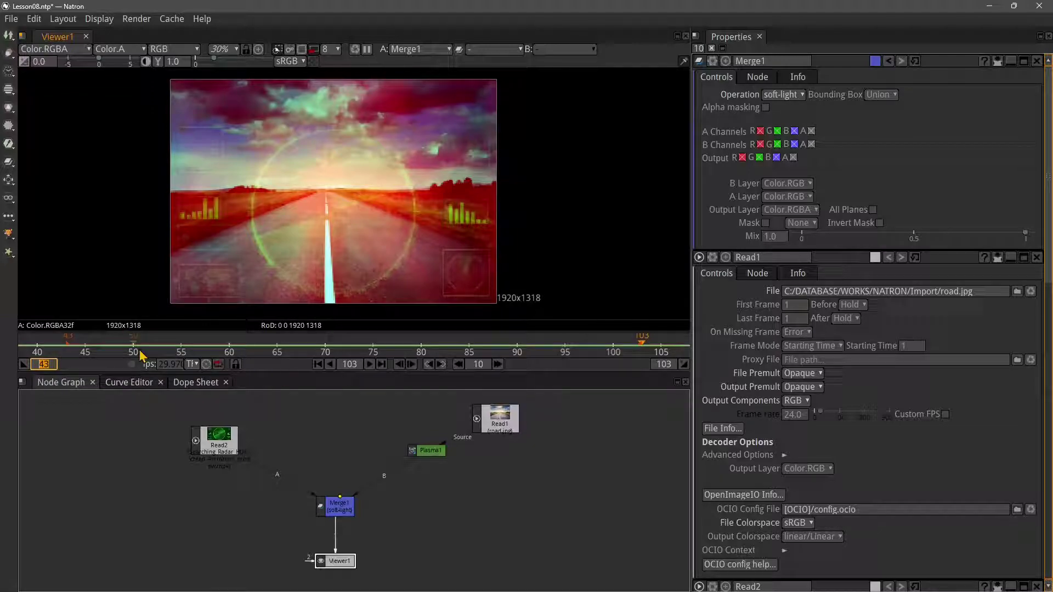
click(369, 366)
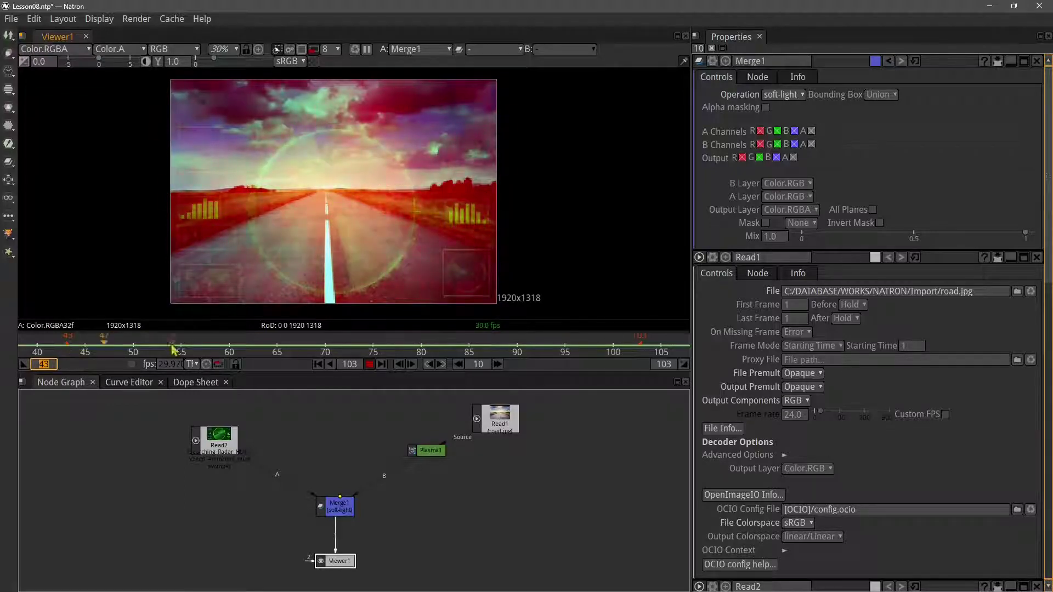
click(375, 365)
click(121, 347)
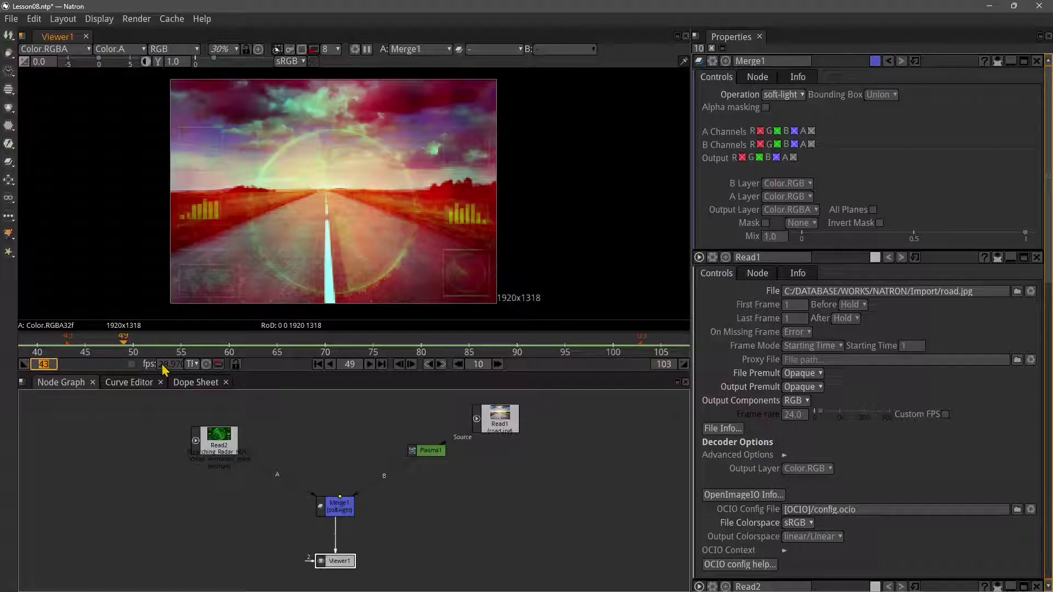
Enable the viewer's 24 fps playback override and open Project Settings with S
click(132, 365)
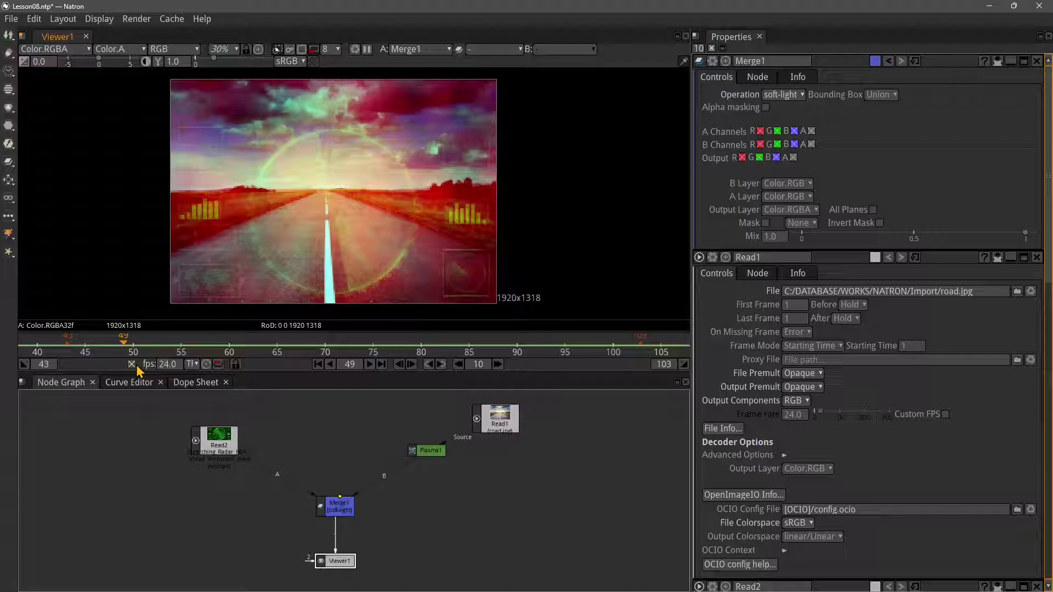
click(132, 364)
click(131, 365)
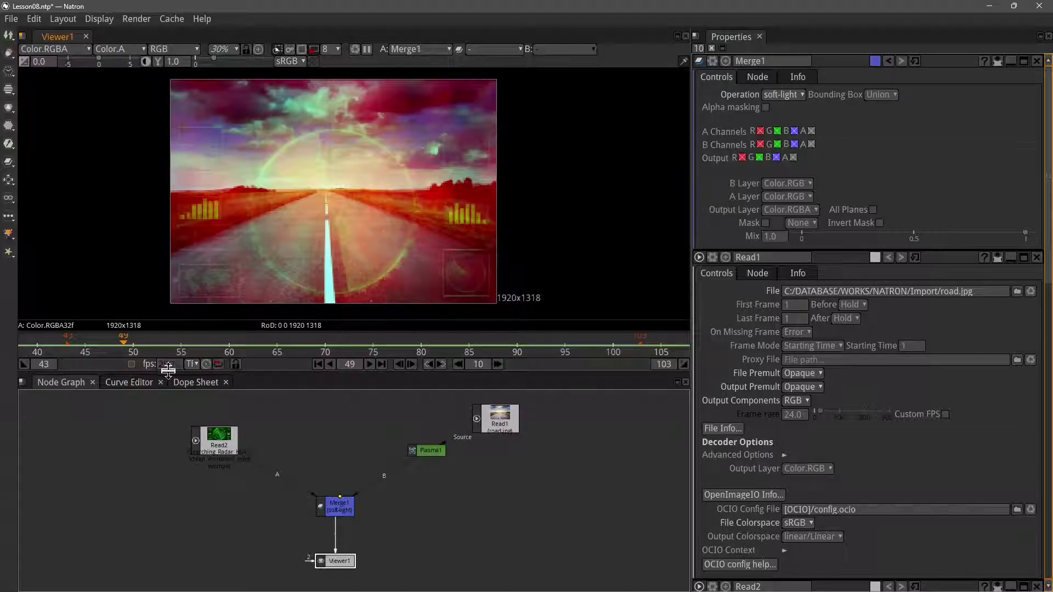
click(131, 365)
key(s)
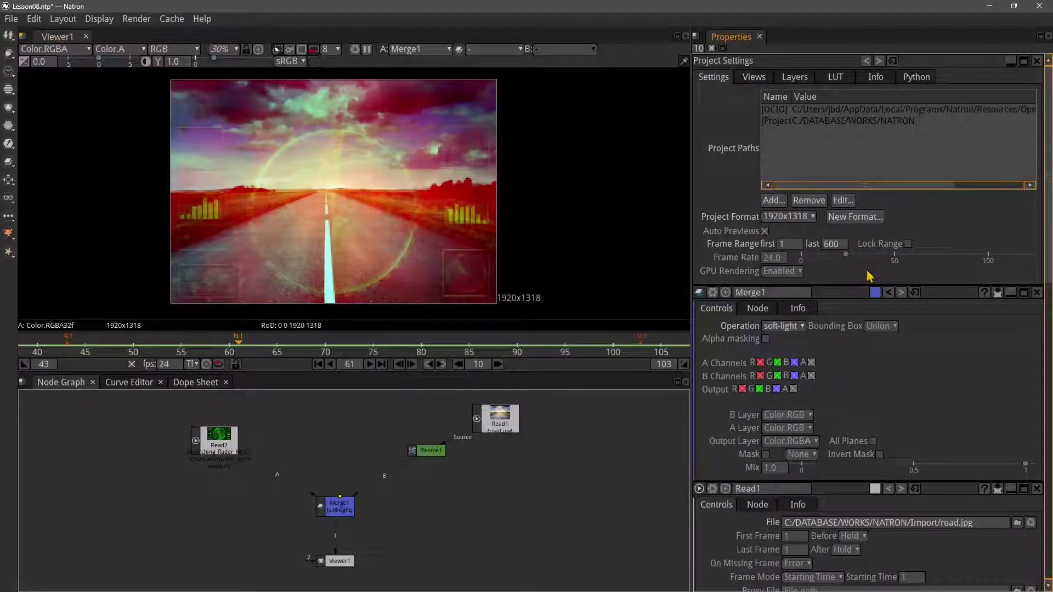
Set the project frame rate to 8 and play the shot from frame 42
click(773, 257)
text(8)
key(Return)
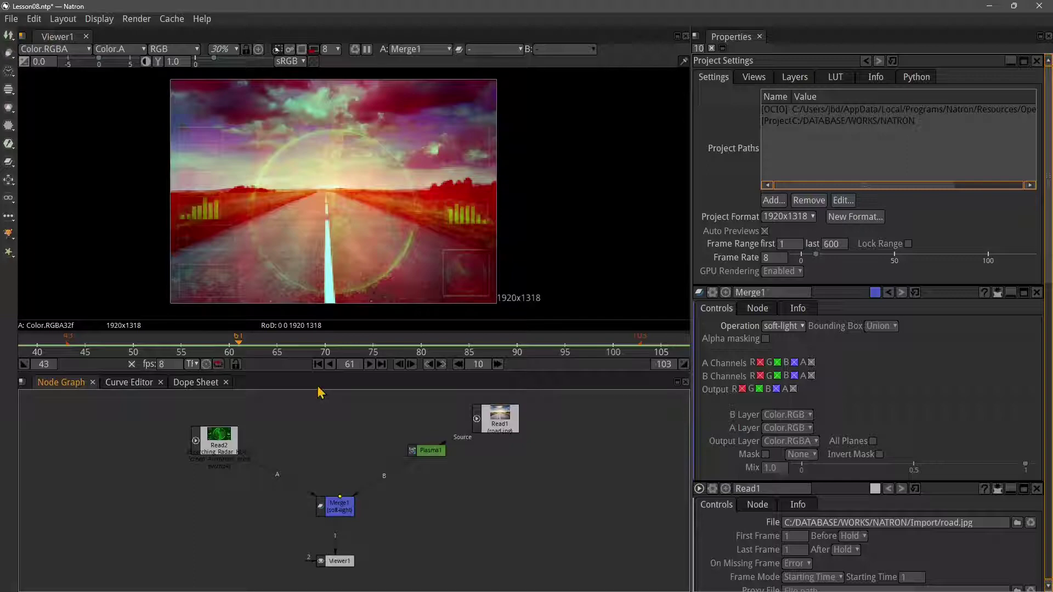
drag(246, 353, 56, 353)
click(369, 365)
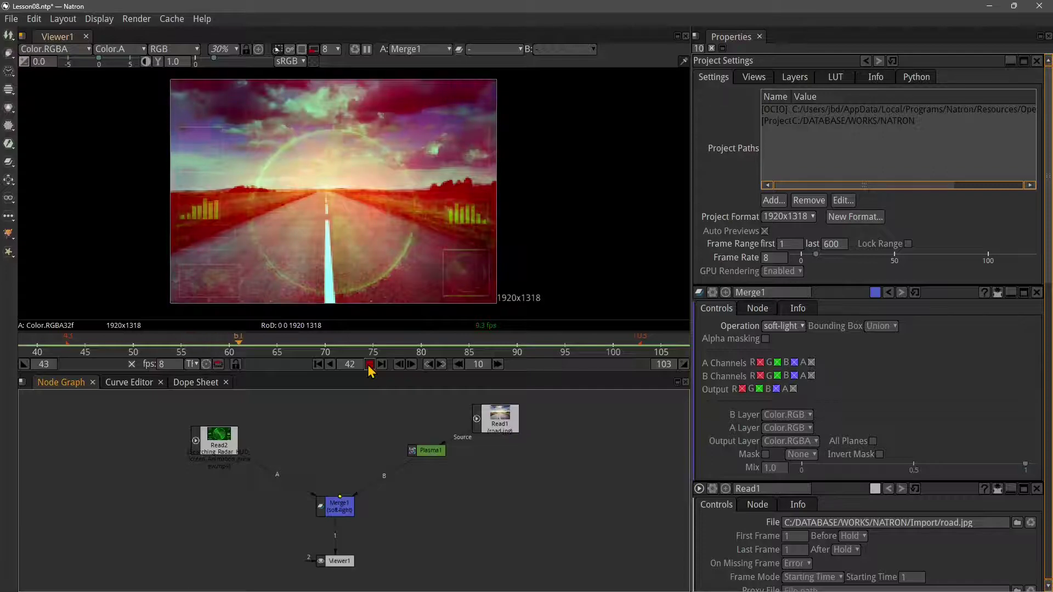
click(369, 364)
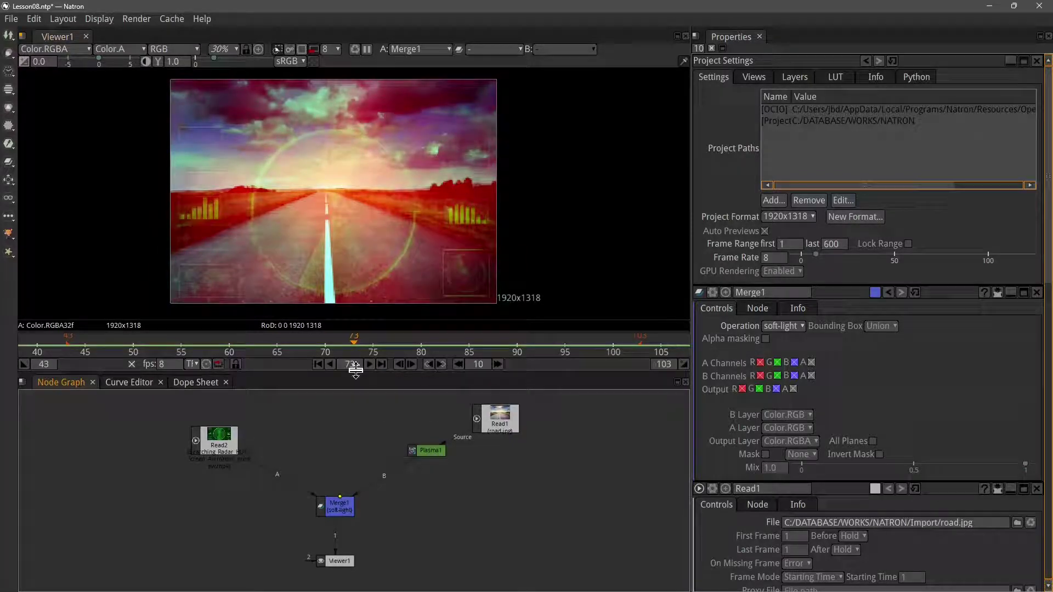
Turn off the viewer fps override and change the project frame rate to 30
click(132, 365)
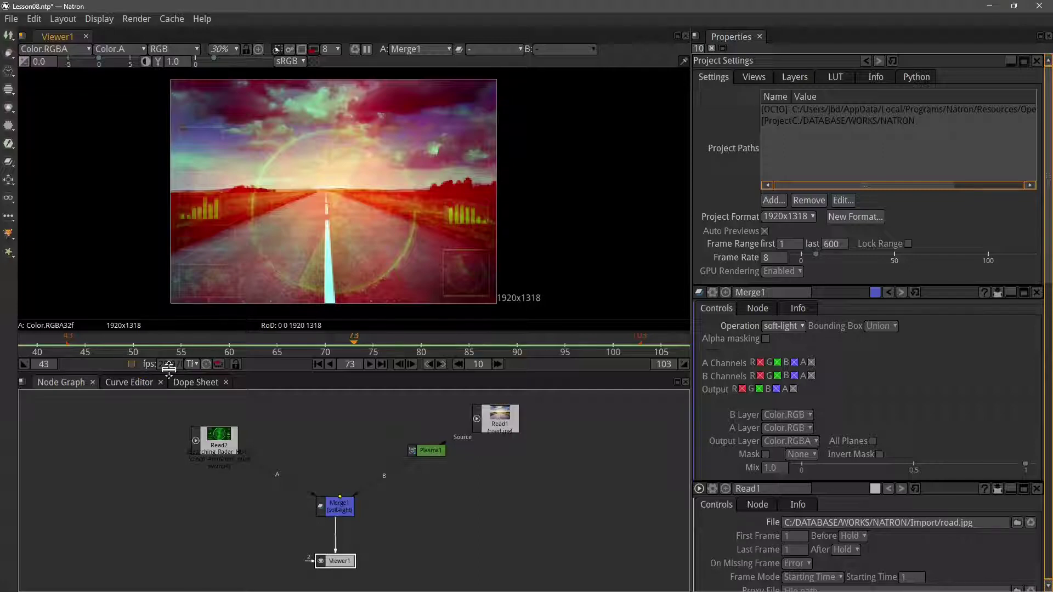
double_click(778, 259)
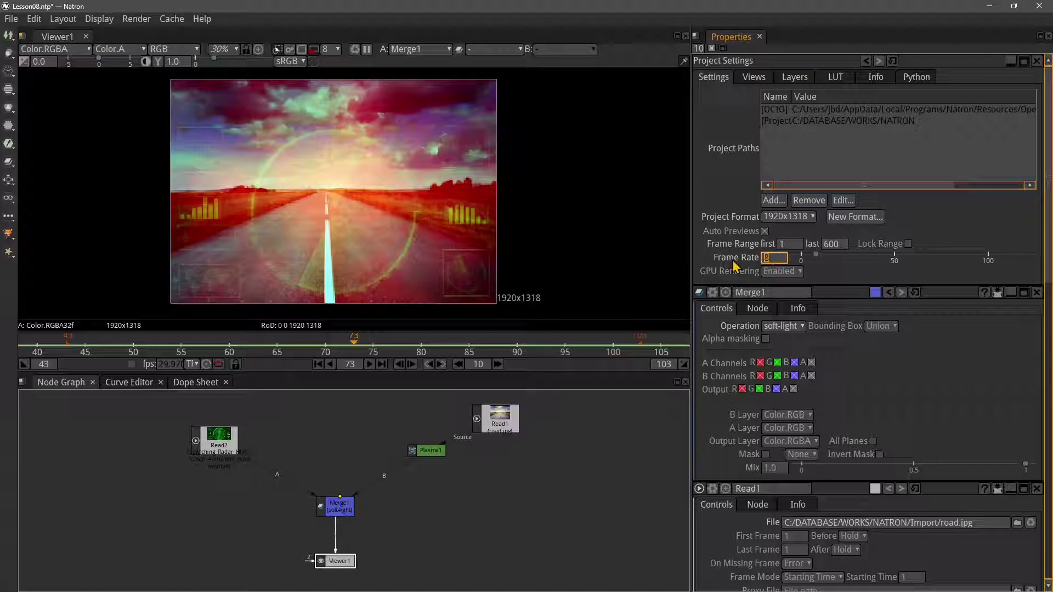
text(30)
key(Return)
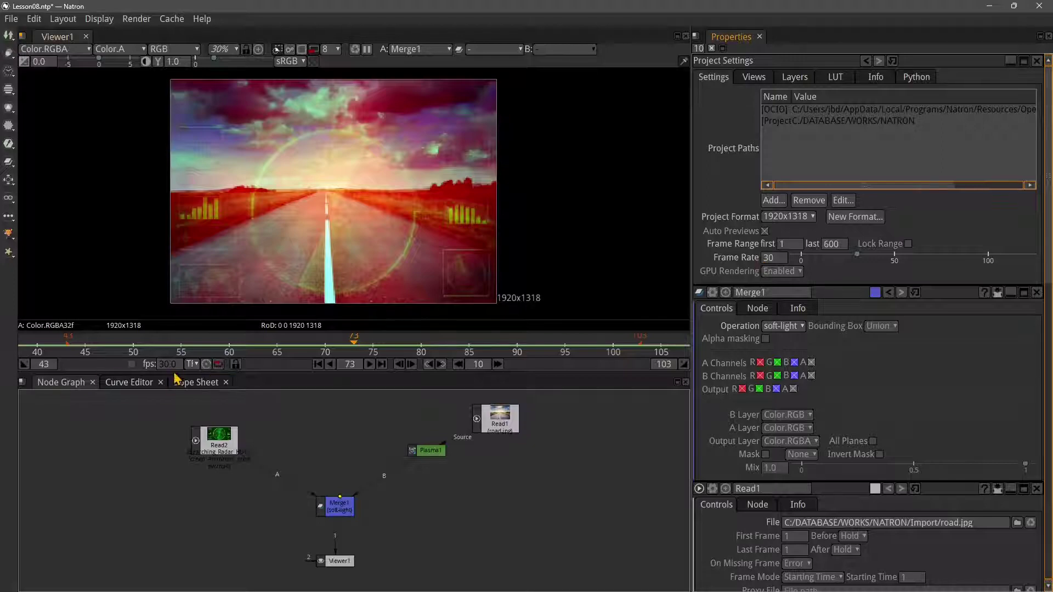
click(192, 365)
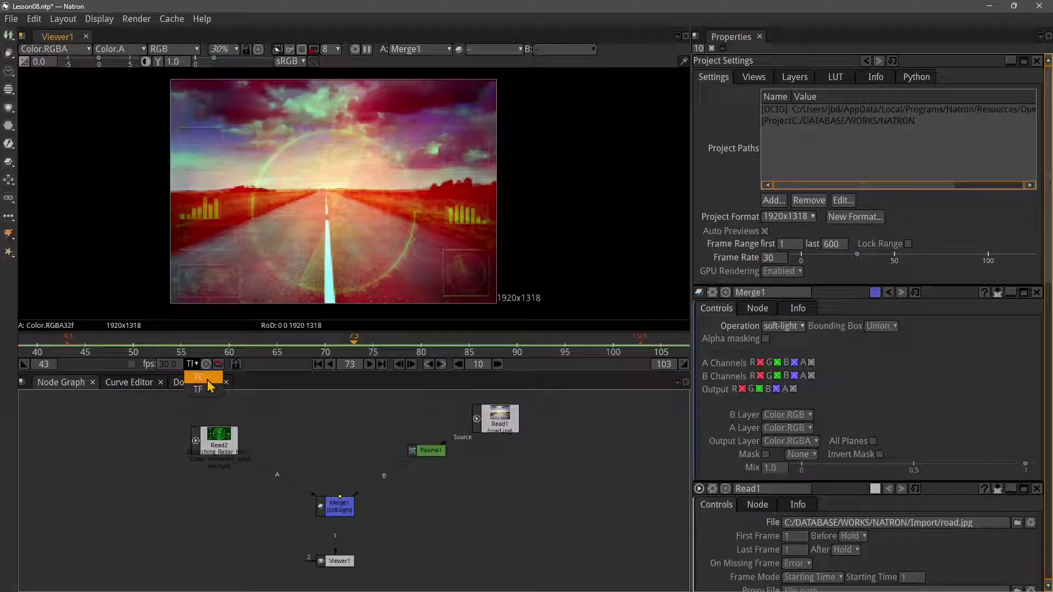
click(205, 373)
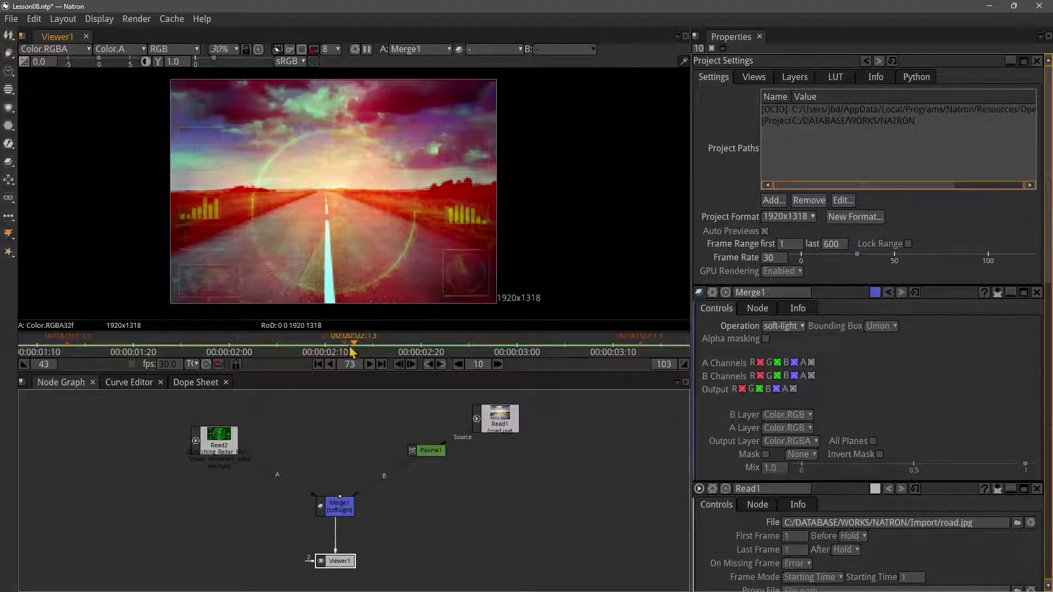
mouse_move(356, 353)
mouse_down()
mouse_move(72, 355)
mouse_move(631, 360)
mouse_move(344, 359)
mouse_up()
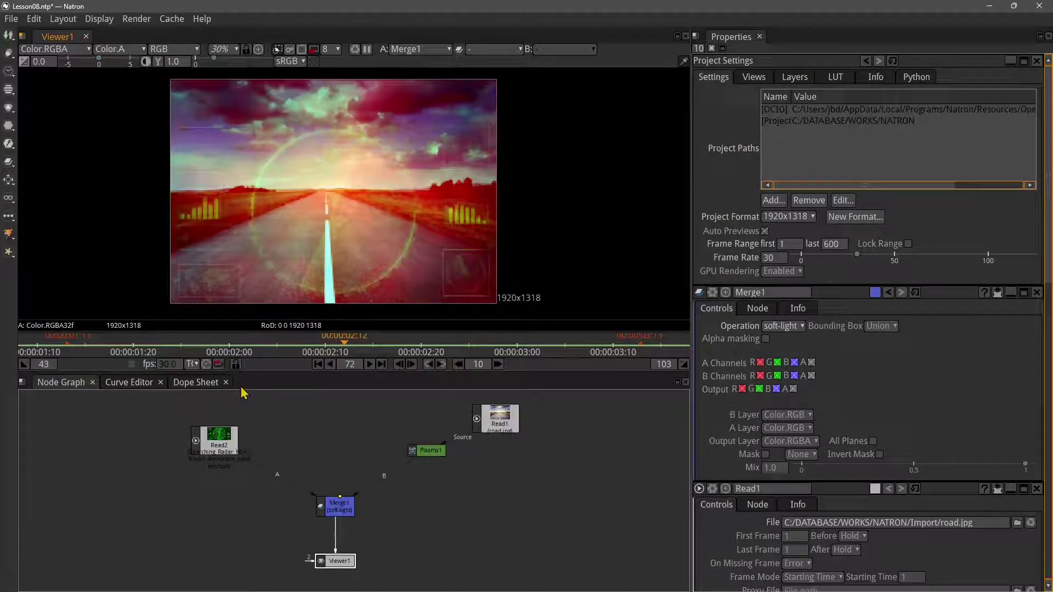
click(191, 364)
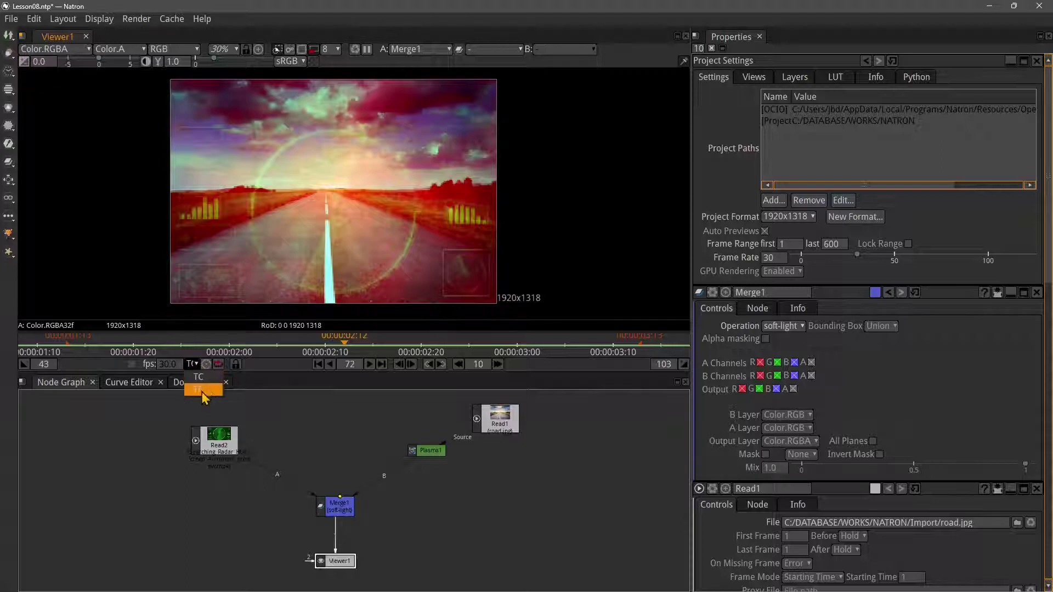
click(192, 374)
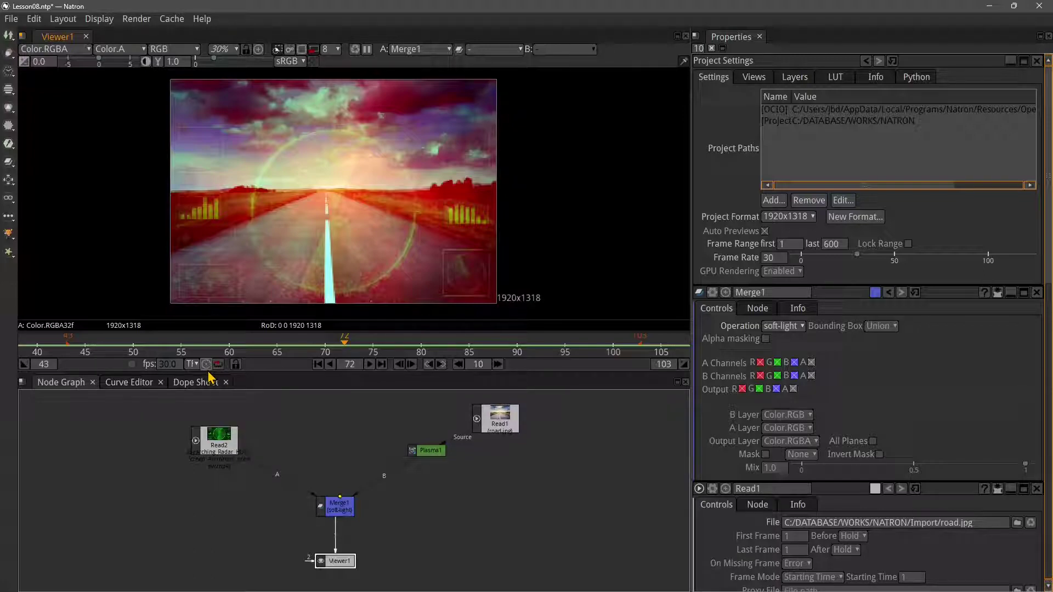
Turn on turbo mode, toggle the Node Graph fullscreen, and play then stop the composite
click(207, 371)
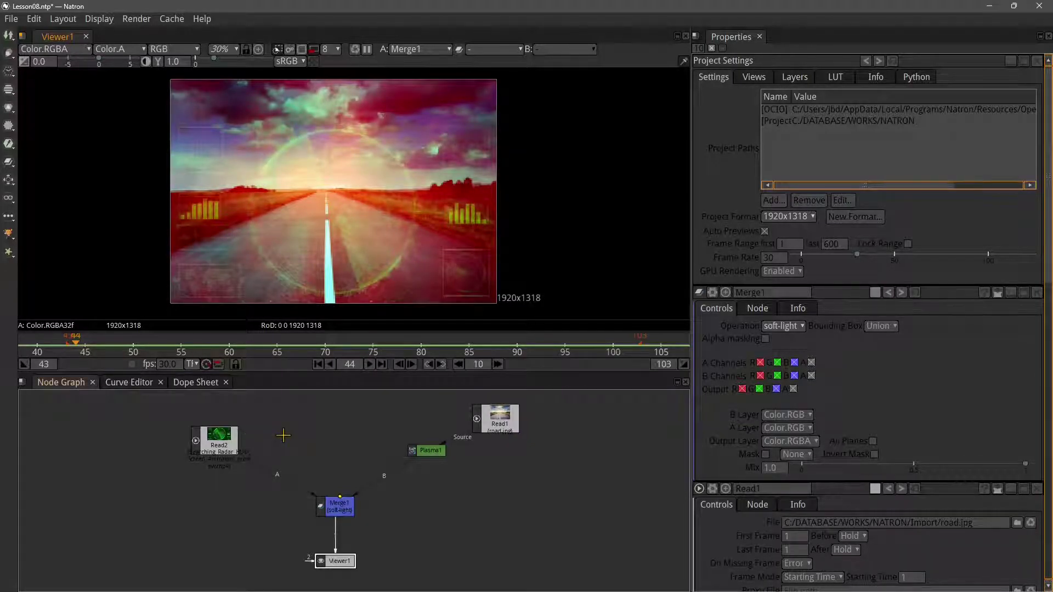
key(space)
key(space)
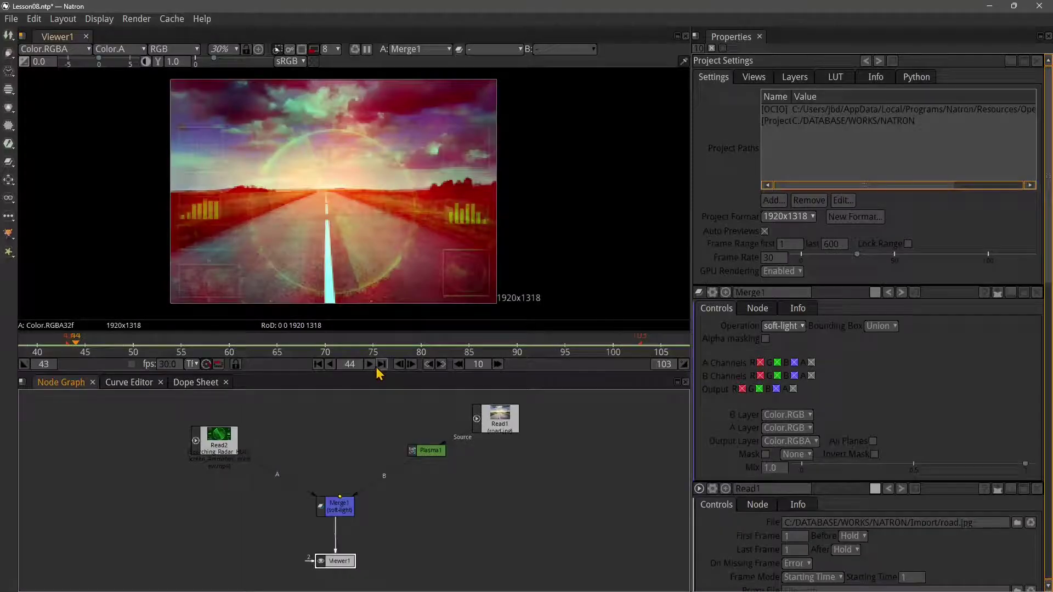
click(369, 364)
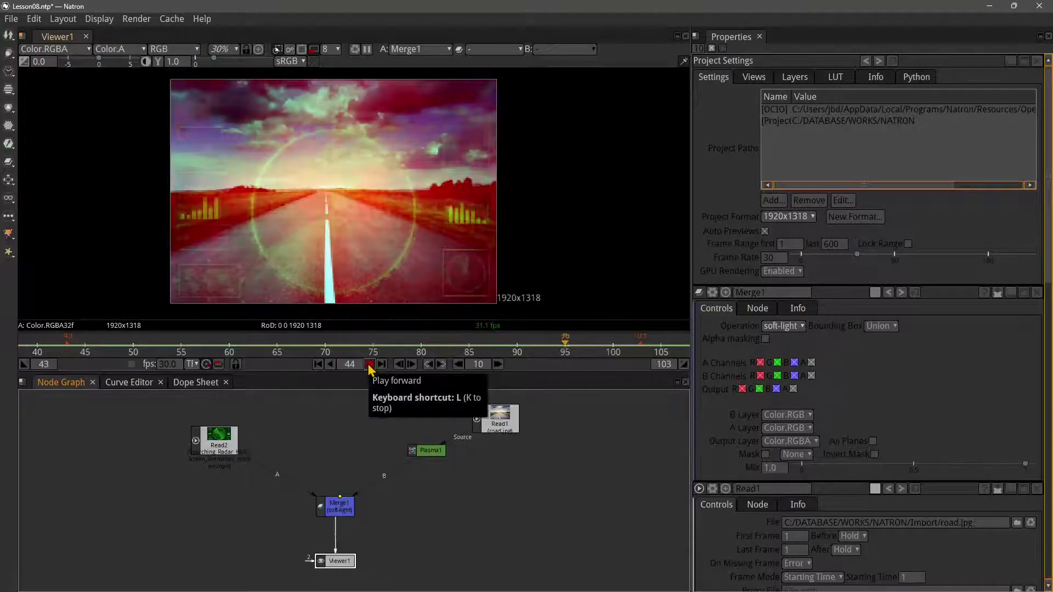
click(369, 364)
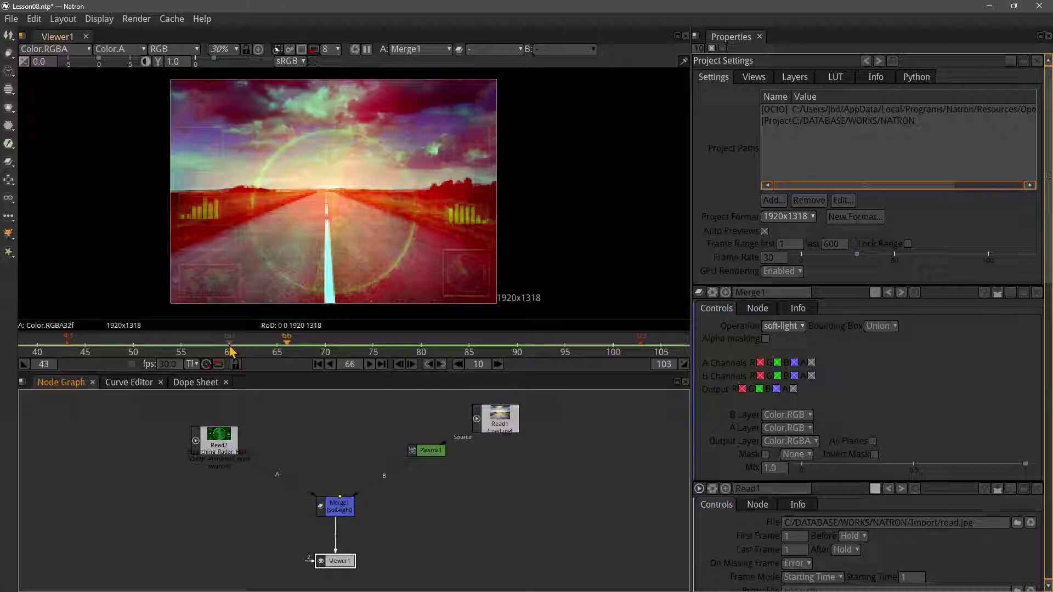